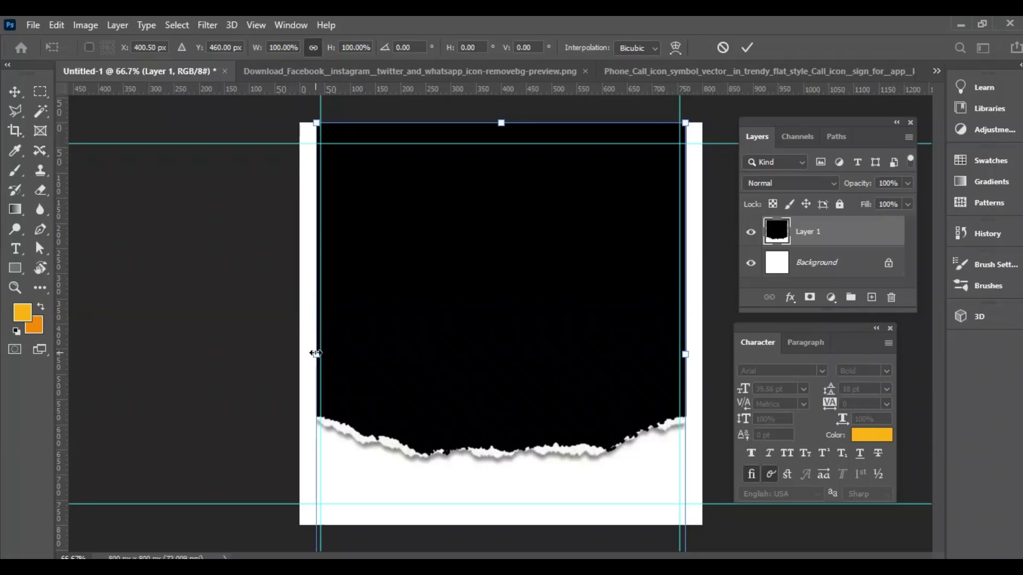
Step: Stretch the torn-paper layer to the full canvas width at 108.84% and reduce its height to 86.96% to fit the canvas
left_click_drag(316, 353, 299, 354)
left_click_drag(684, 353, 701, 356)
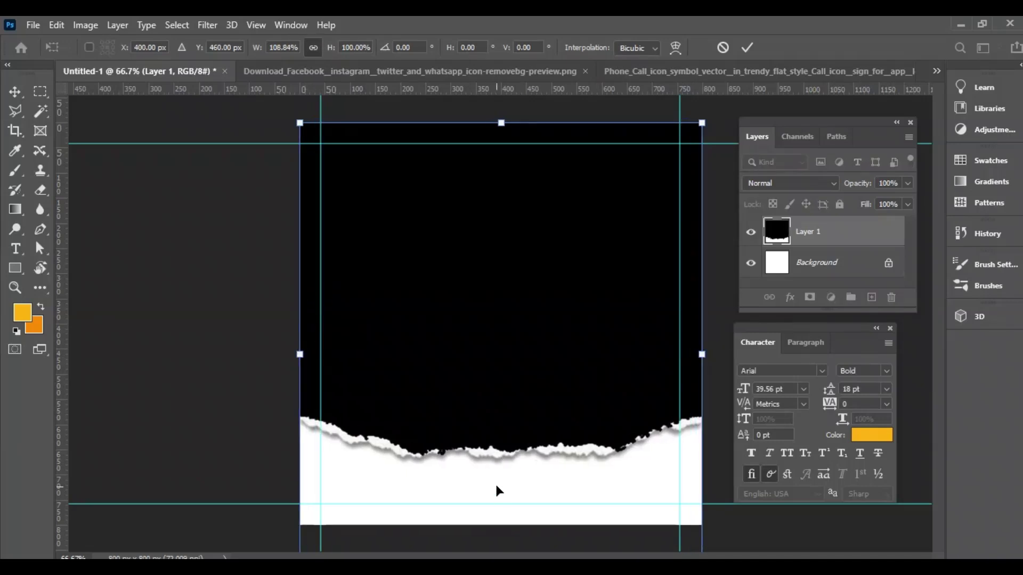
key("ctrl+minus")
left_click_drag(499, 520, 497, 472)
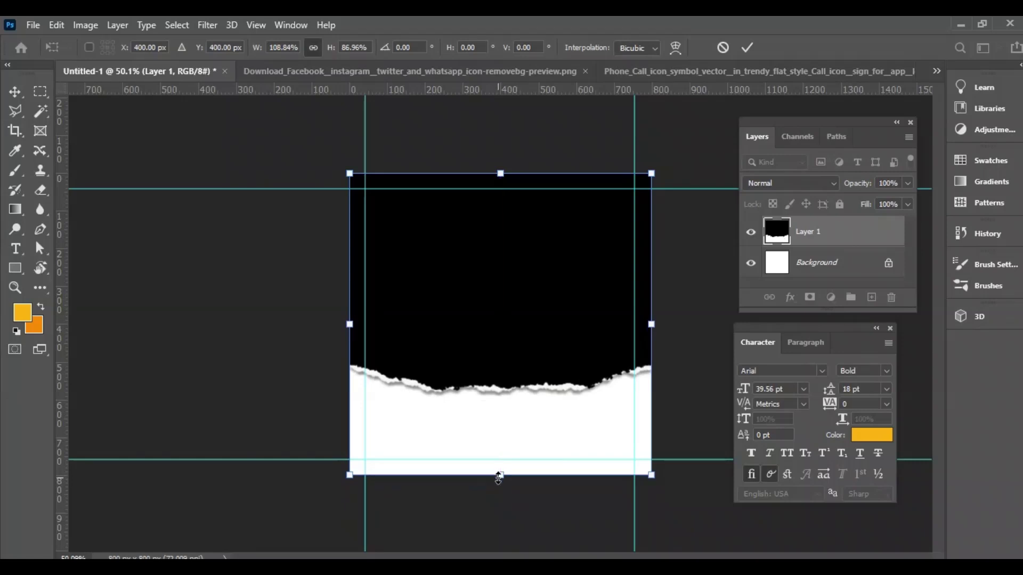
key("Return")
key("ctrl+0")
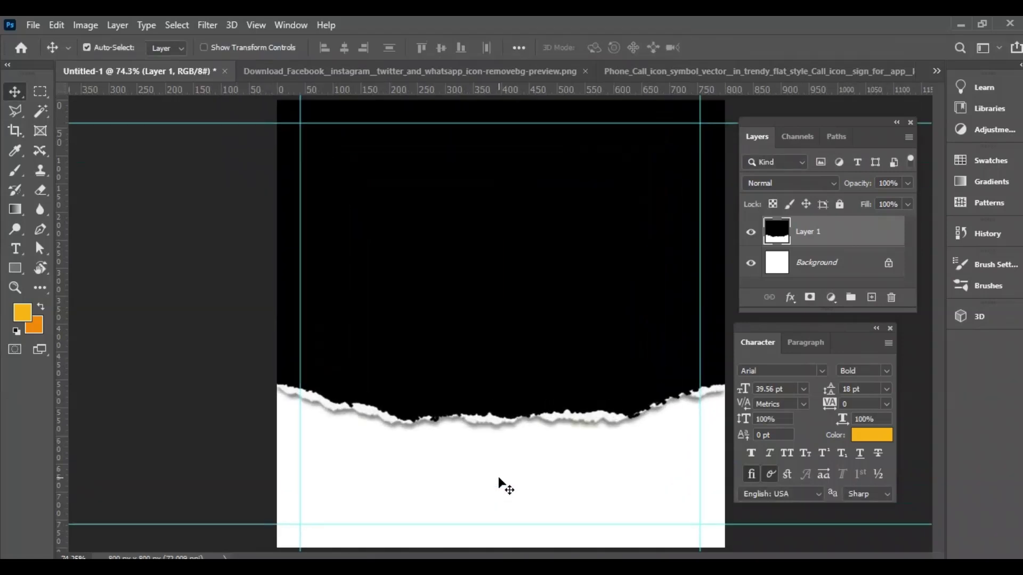
Step: Shorten the torn-paper layer from its lower edge to a height of about 746 px
key("ctrl+t")
left_click_drag(500, 548, 502, 515)
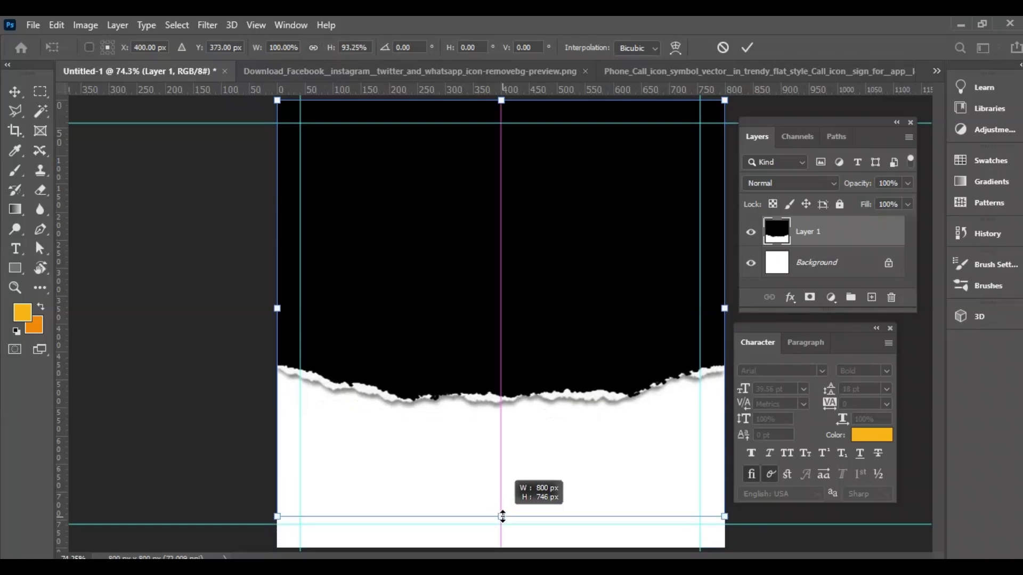
key("Return")
Step: Select the black area above the torn edge with the Magic Wand and add a gradient fill on a new layer there
left_click(40, 111)
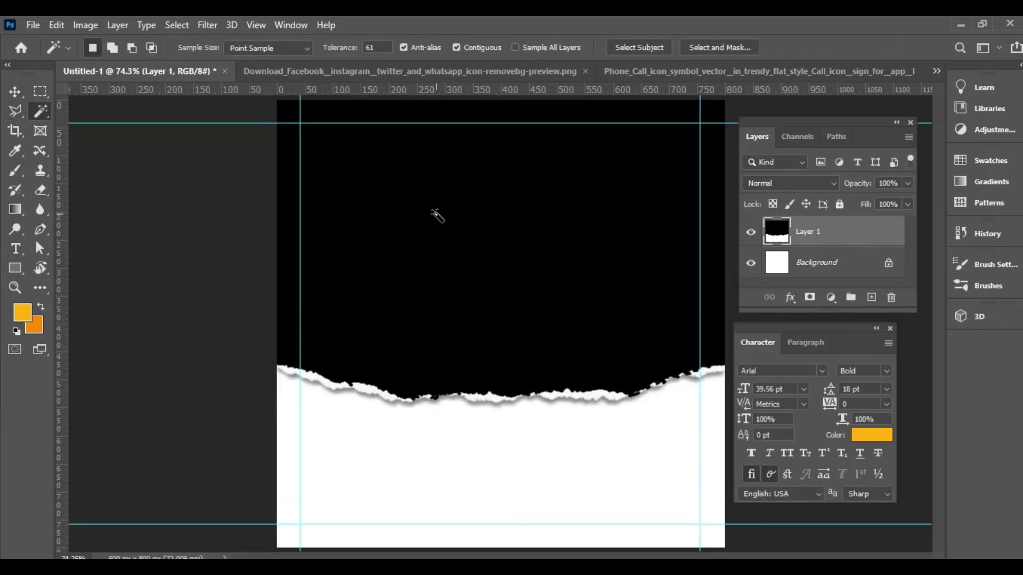
left_click(435, 219)
left_click(15, 92)
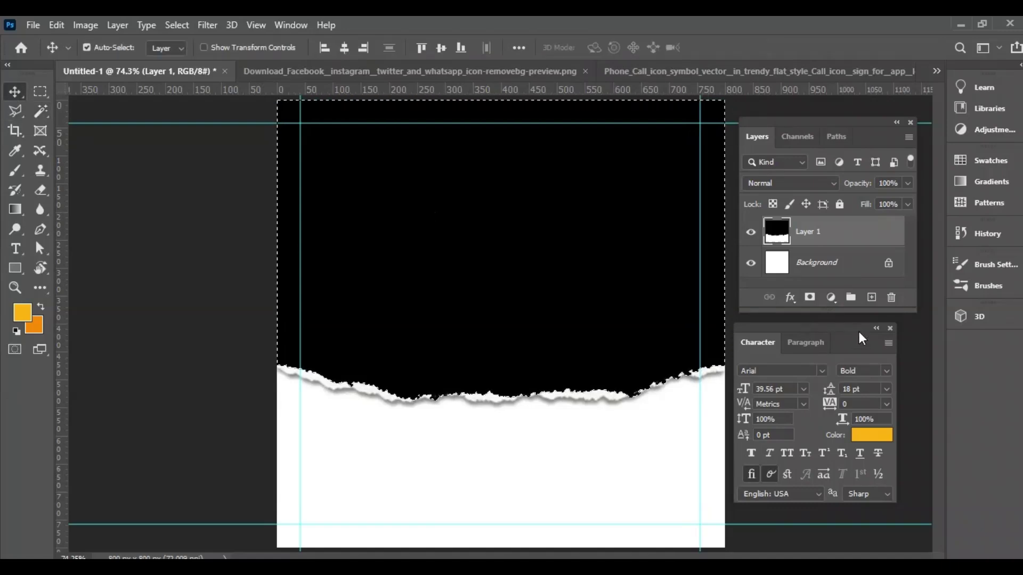
left_click(872, 297)
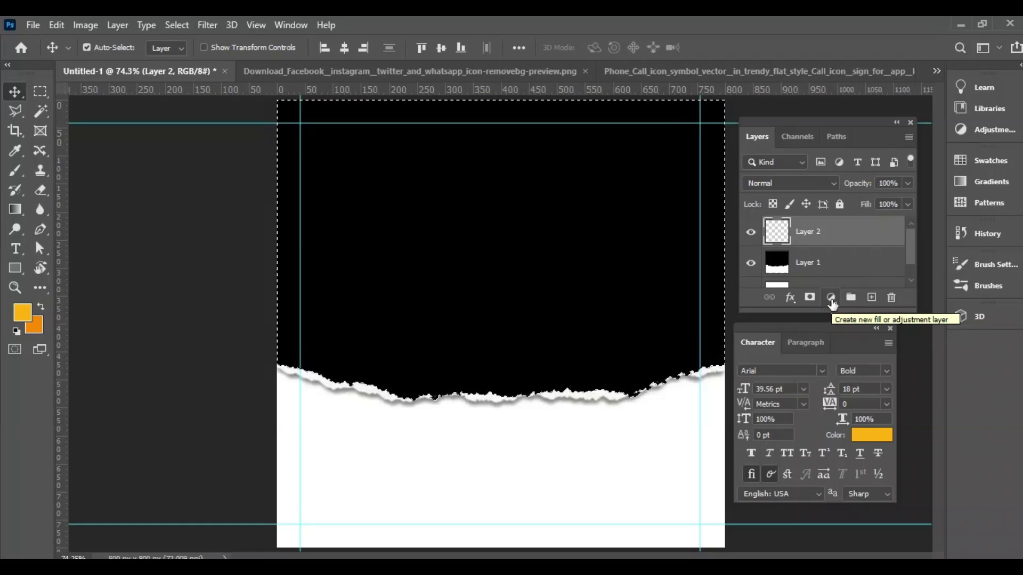
left_click(831, 301)
left_click(861, 46)
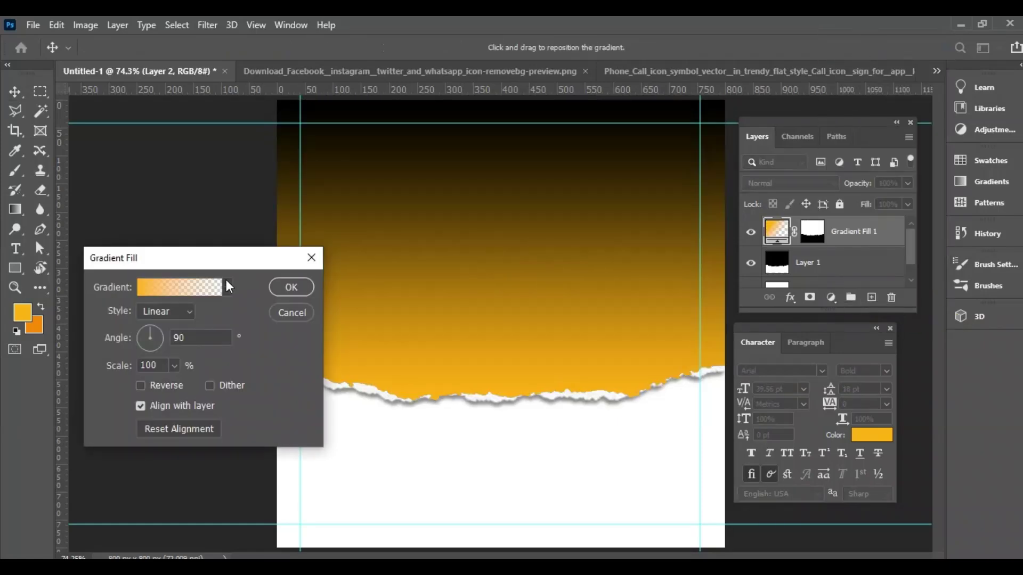
Step: Set the gradient fill to the Foreground to Background preset with the Radial style, leaving Reverse off
left_click(162, 289)
left_click(56, 209)
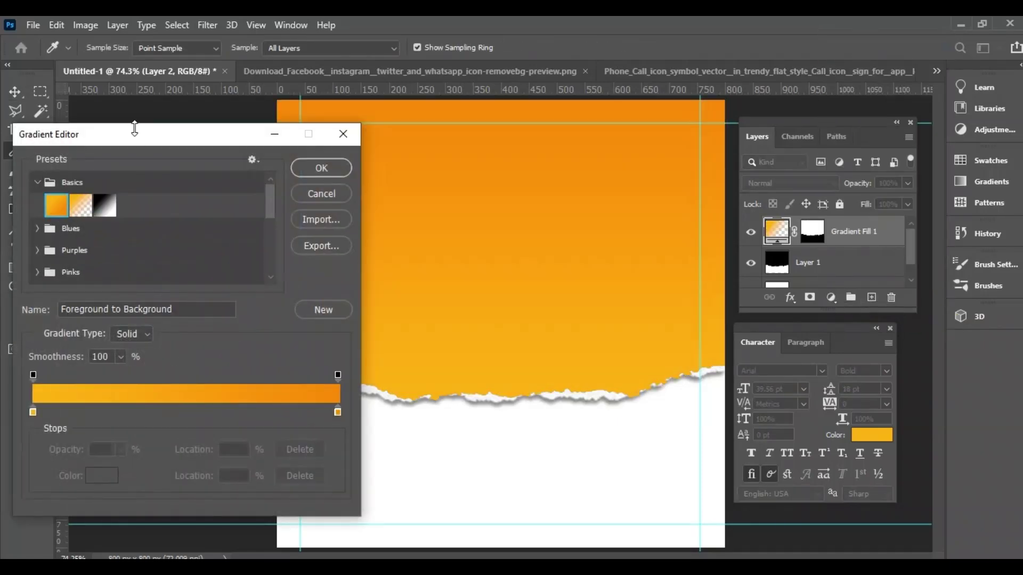
left_click_drag(135, 129, 211, 130)
left_click(411, 170)
left_click(181, 312)
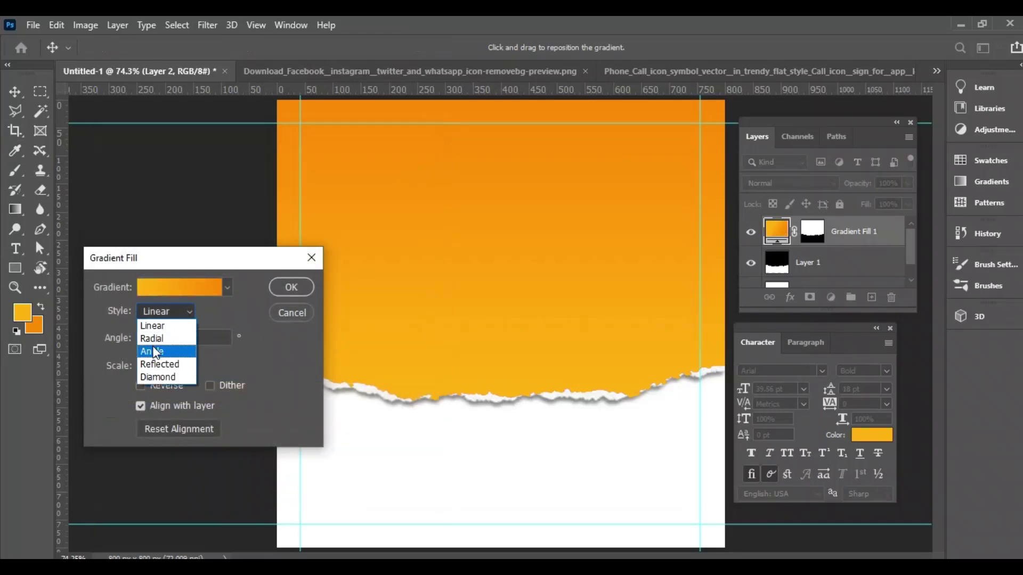
left_click(161, 338)
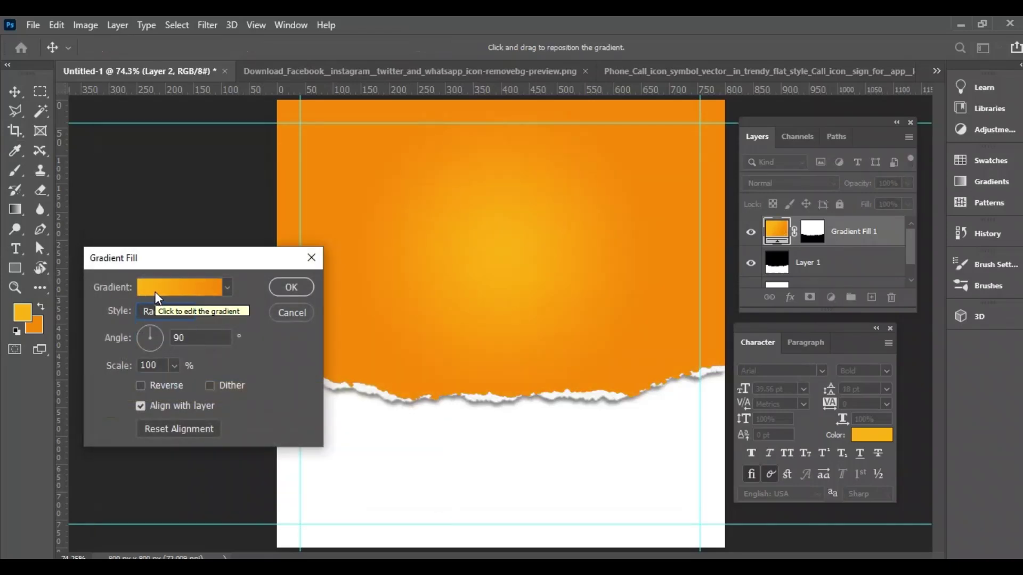
left_click(141, 386)
left_click(140, 385)
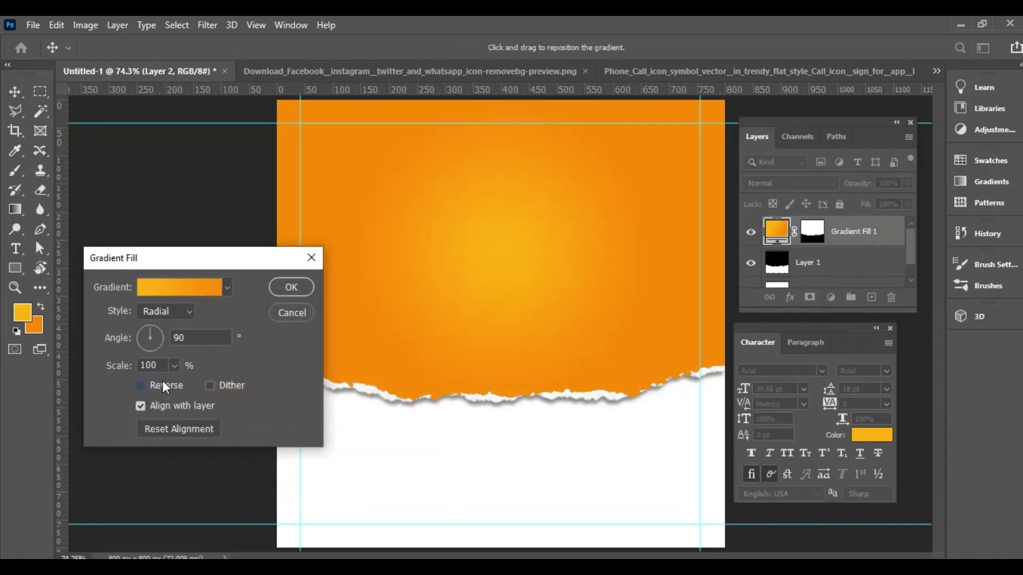
left_click(291, 286)
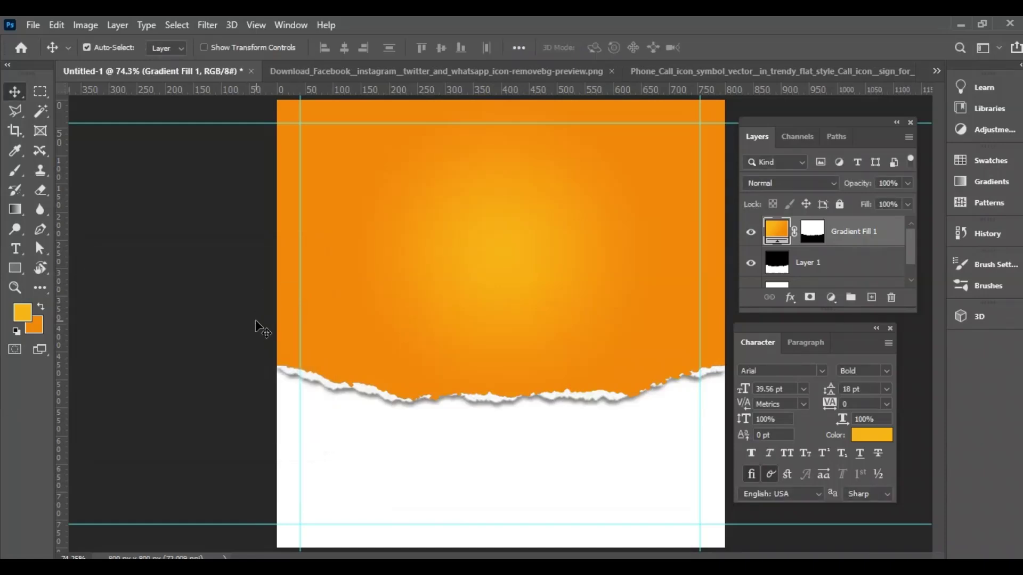
Step: Bring the burger cutout from the Big Burger PNG document into Untitled-1 and move it toward the canvas's right side
left_click(936, 71)
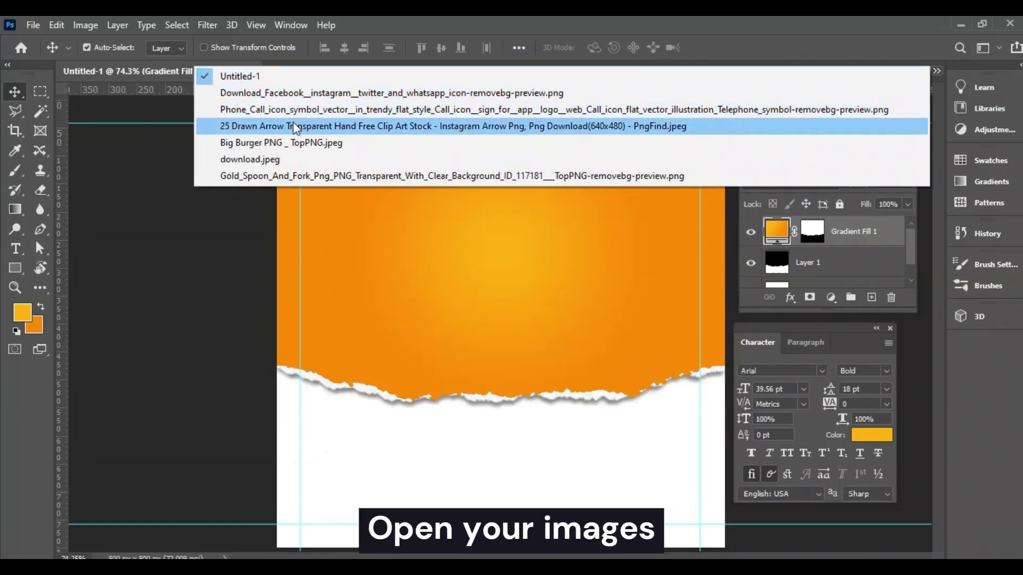
left_click(789, 144)
left_click(936, 71)
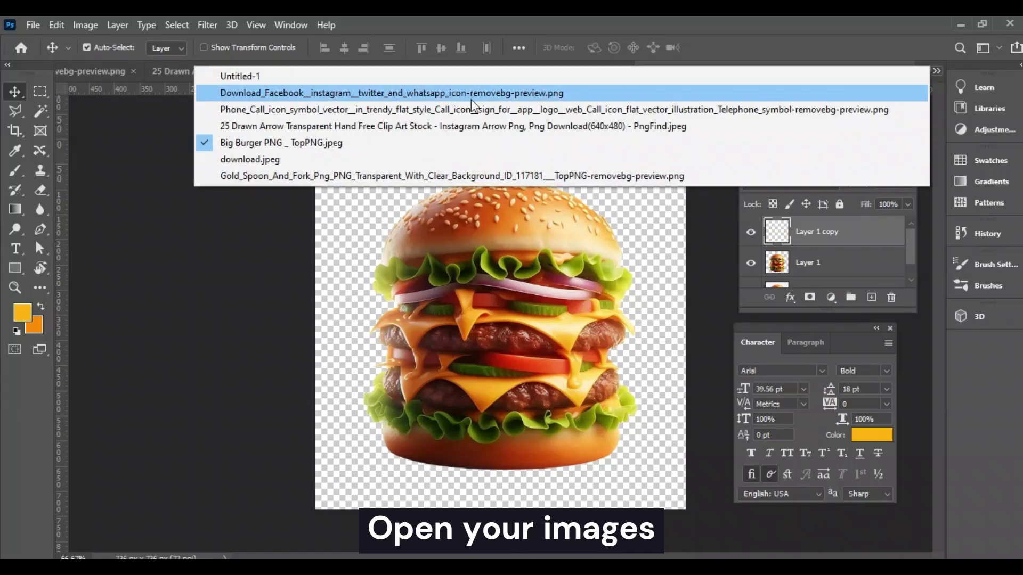
left_click(293, 77)
left_click_drag(293, 76, 874, 275)
left_click_drag(550, 346, 661, 347)
Step: Scale the burger to about 82% and place it over the torn edge, partly running off the canvas's right side
key("ctrl+t")
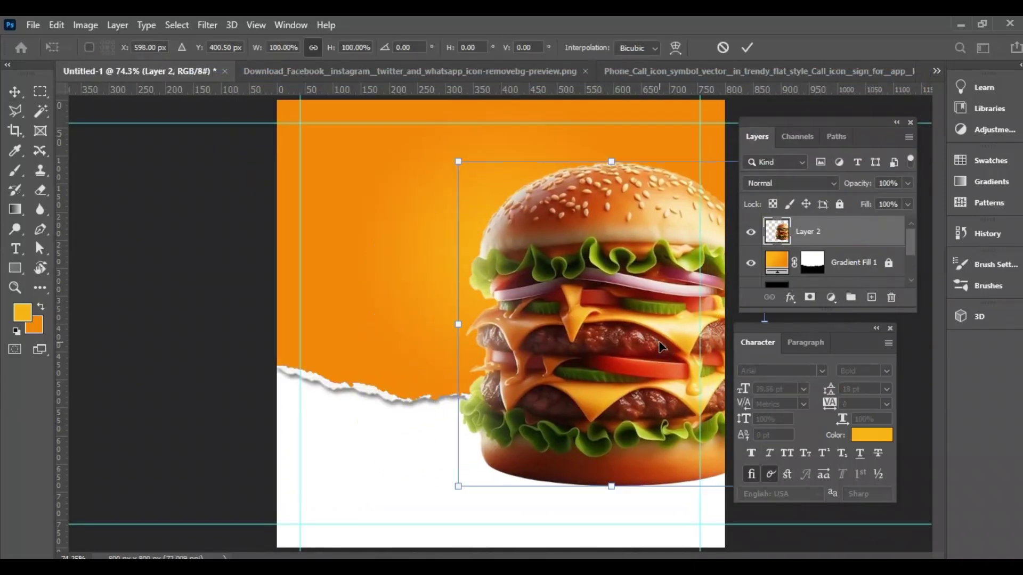
left_click_drag(466, 333, 521, 327)
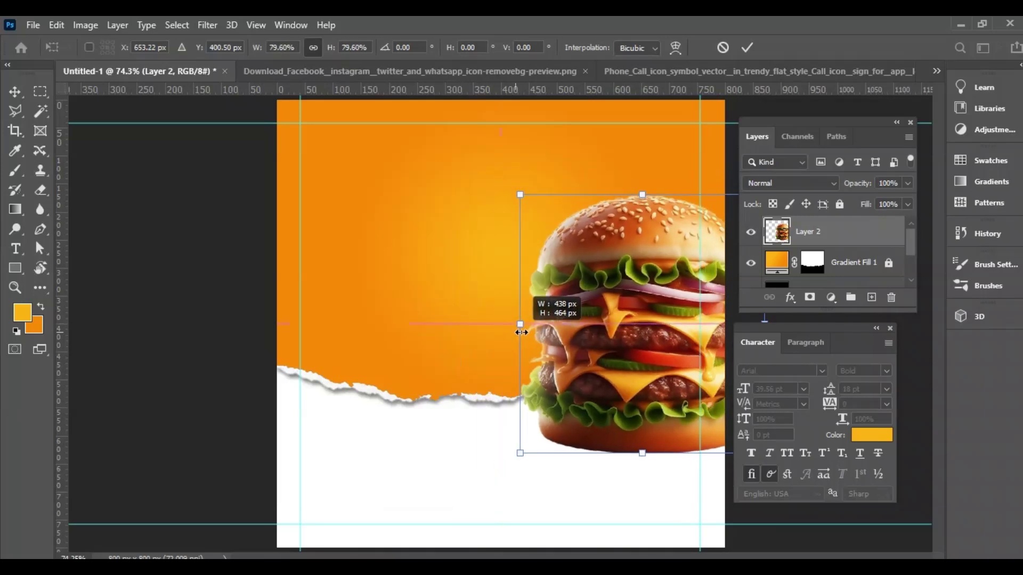
left_click_drag(659, 336, 663, 348)
left_click_drag(528, 338, 517, 339)
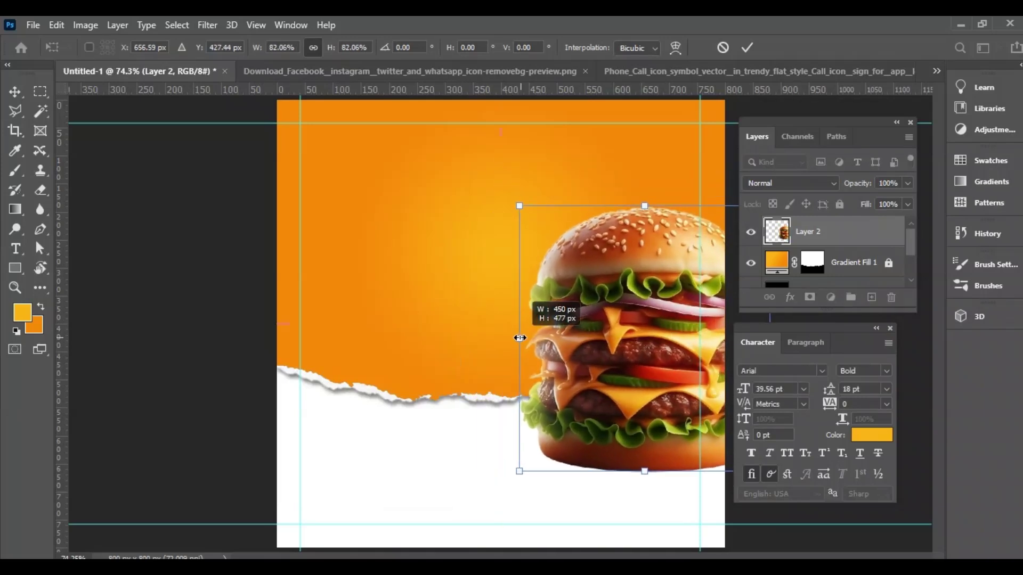
left_click_drag(581, 352, 591, 352)
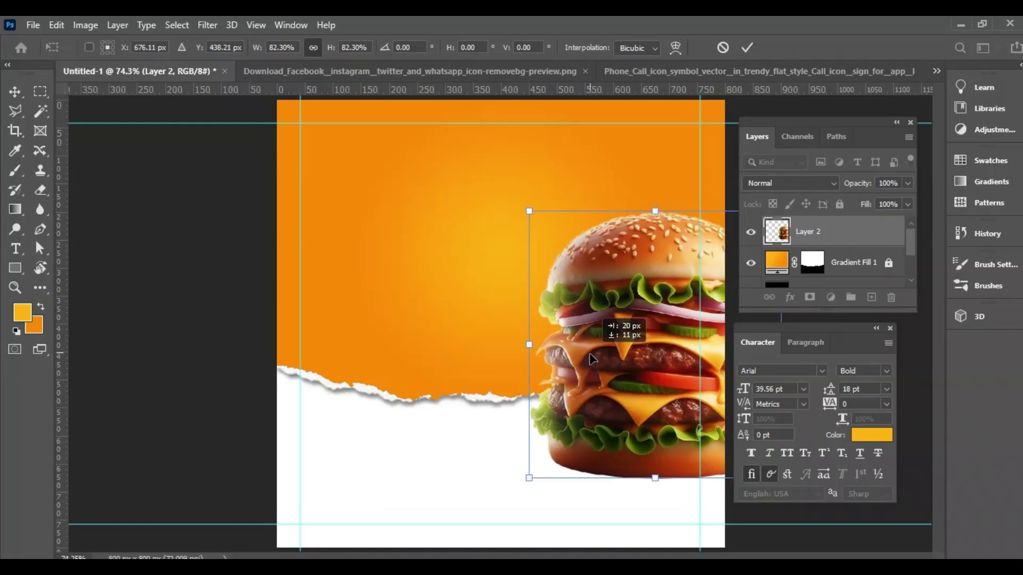
key("Return")
Step: Duplicate the burger layer, flip the copy vertically and place it directly below the burger as a reflection
scroll(591, 357, "down", 2)
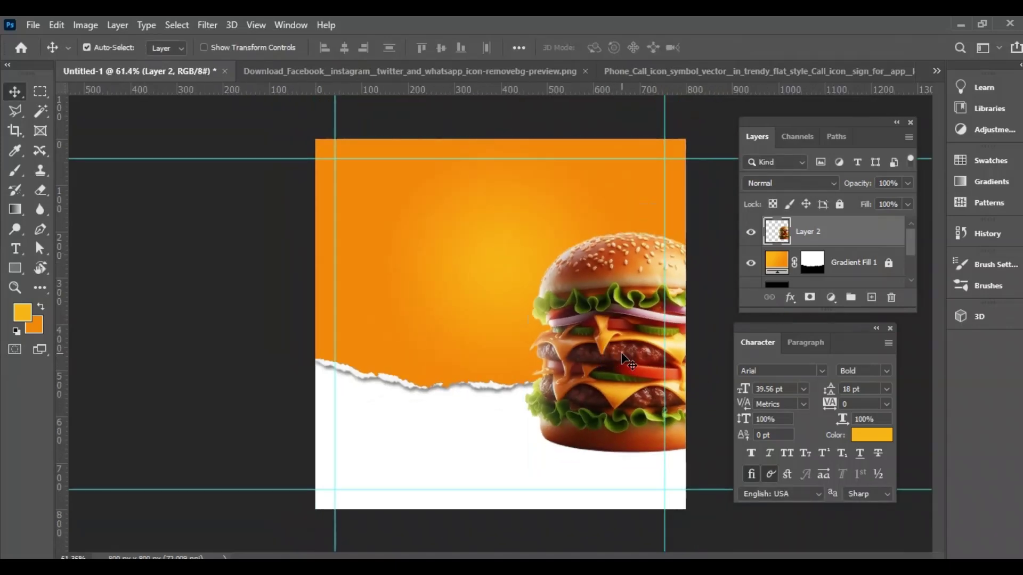
key("ctrl+j")
key("ctrl+t")
left_click_drag(552, 475, 687, 276)
key("Return")
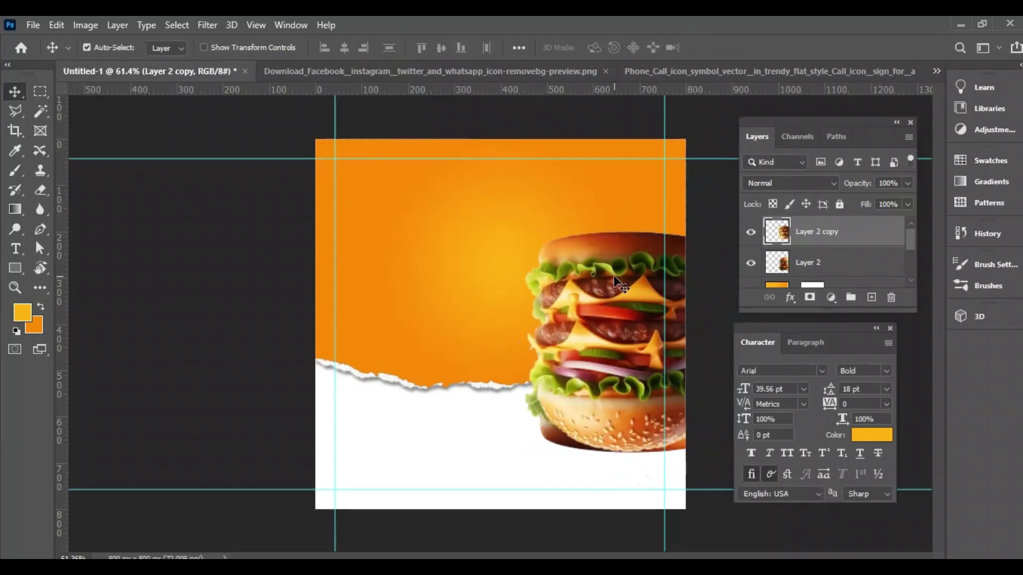
left_click_drag(624, 311, 621, 467)
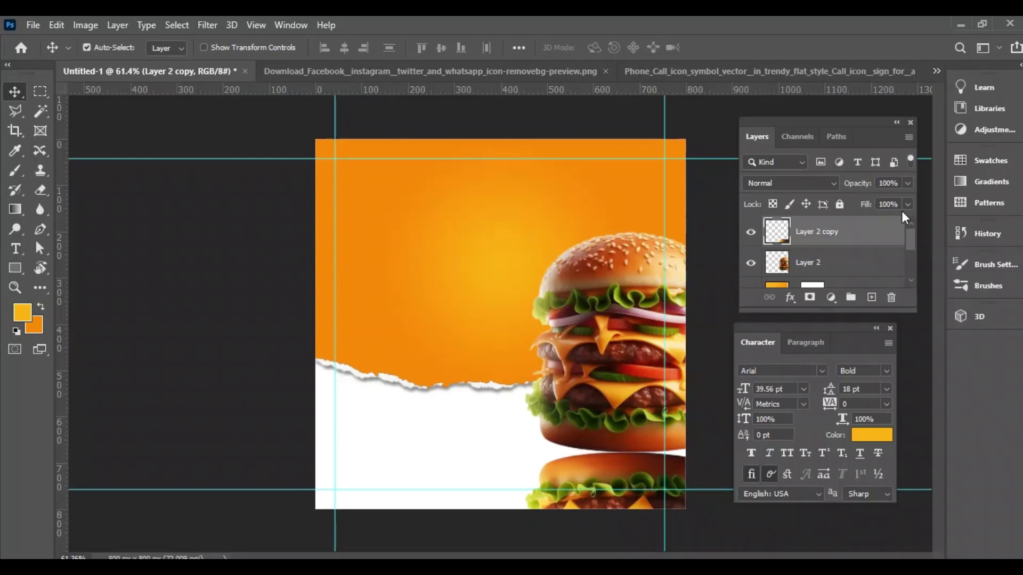
Step: Add a layer mask to the flipped burger and fade the reflection with a soft black brush at 64% opacity and 52% flow
key("b")
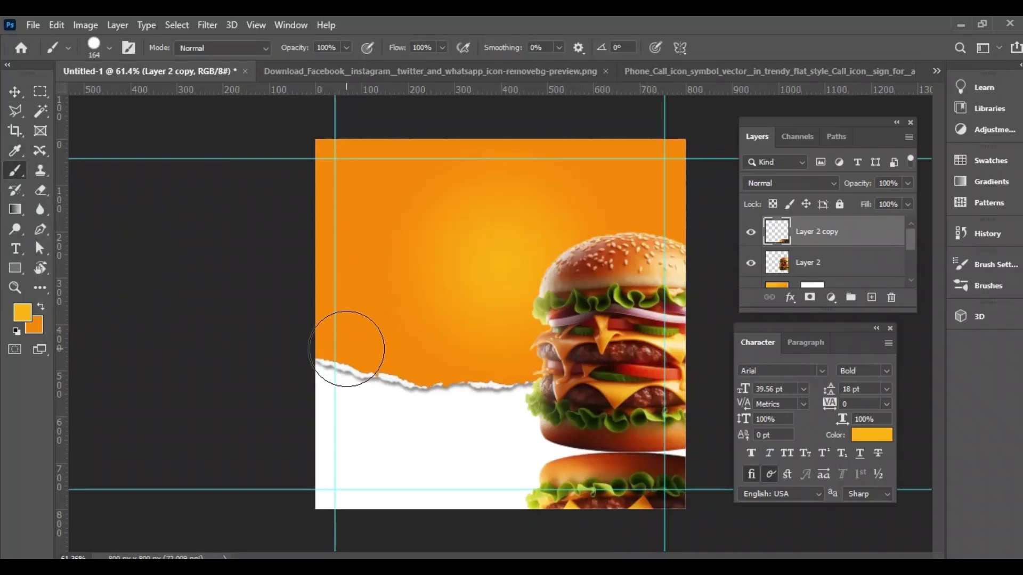
key("d")
mouse_move(513, 330)
left_mouse_down()
mouse_move(499, 245)
mouse_move(455, 133)
mouse_move(486, 229)
mouse_move(475, 154)
left_mouse_up()
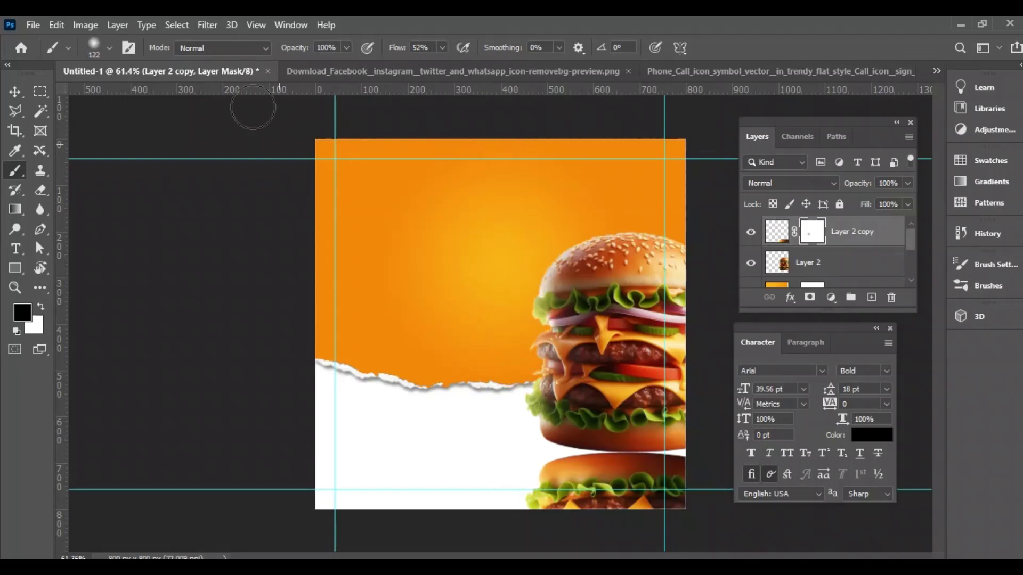
left_click_drag(299, 50, 284, 51)
mouse_move(495, 464)
left_mouse_down()
mouse_move(559, 490)
mouse_move(666, 493)
mouse_move(565, 502)
mouse_move(548, 487)
mouse_move(692, 497)
mouse_move(570, 503)
mouse_move(644, 472)
mouse_move(721, 502)
left_mouse_up()
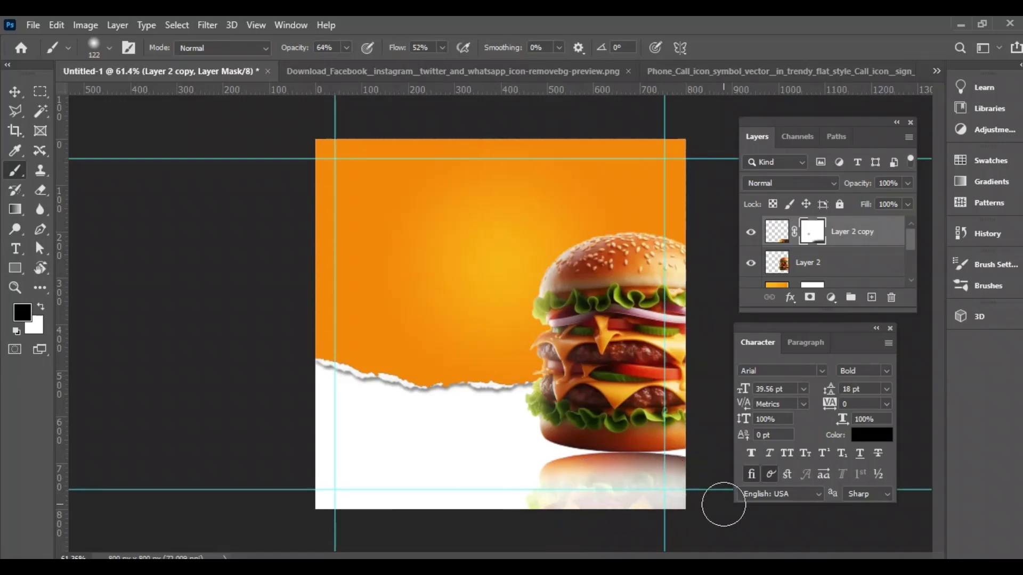
Step: Bring the white social media icons from their own document into the Untitled-1 poster
left_click(15, 91)
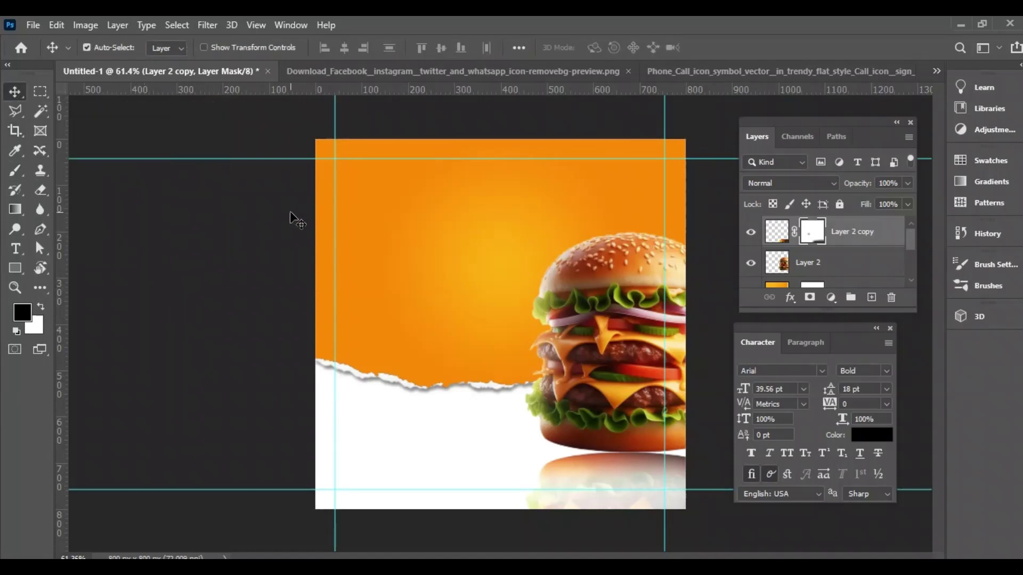
left_click(442, 72)
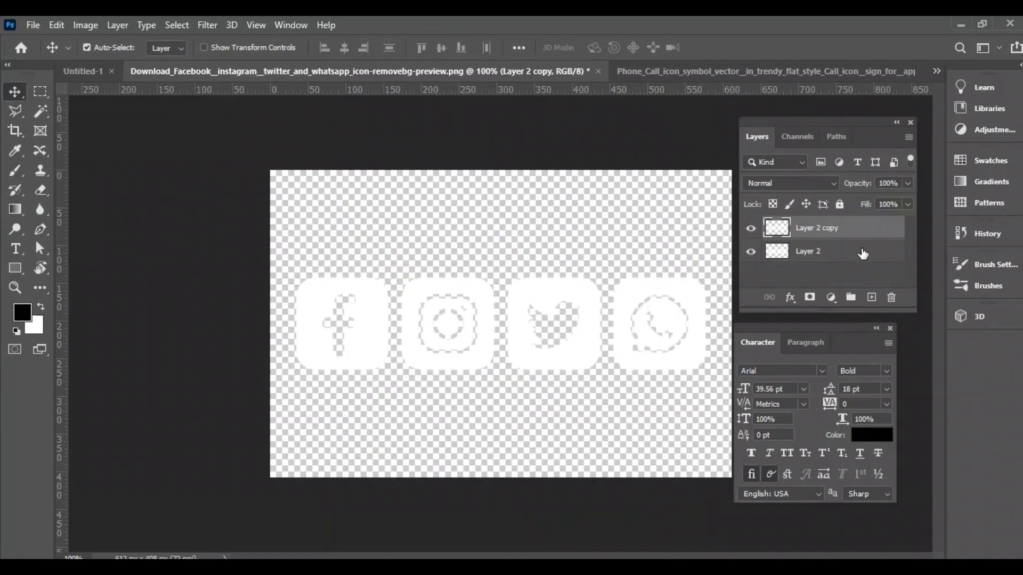
left_click_drag(783, 286, 535, 359)
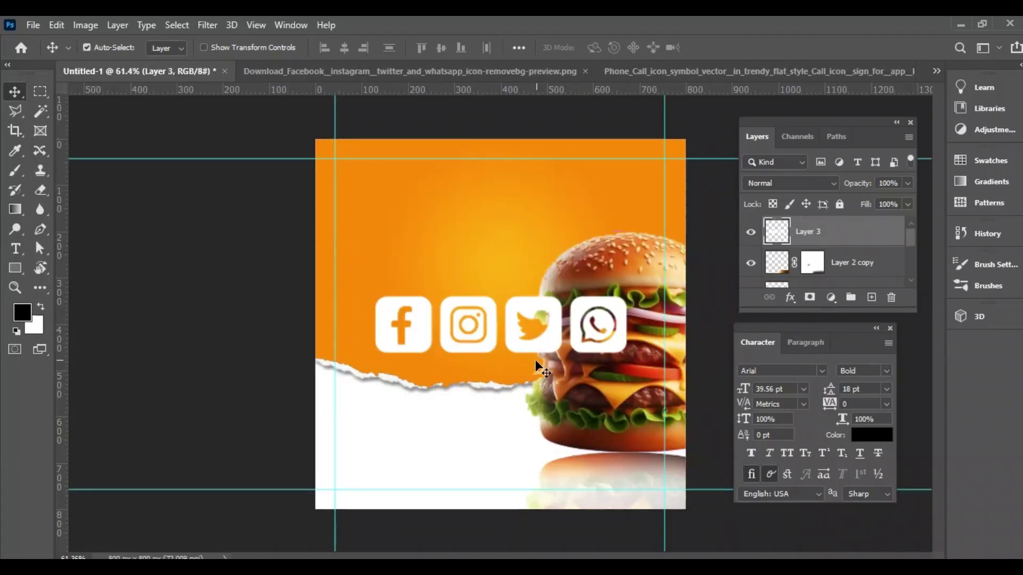
Step: Shrink the social media icons to a small row and place it in the upper-right corner against the margin guides
key("ctrl+t")
left_click_drag(626, 352, 654, 179)
key("Return")
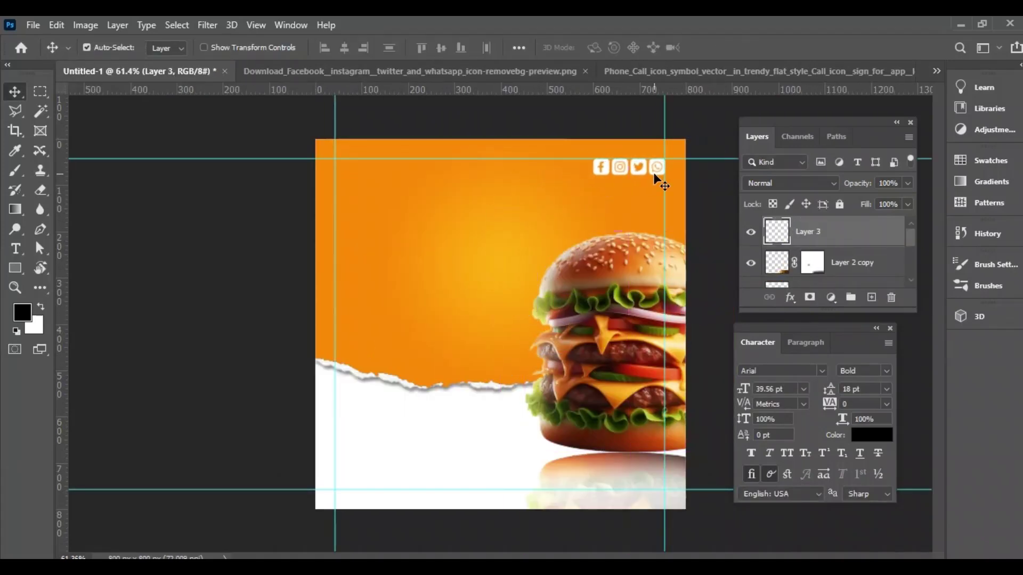
key("ctrl+t")
left_click_drag(593, 167, 605, 166)
key("Return")
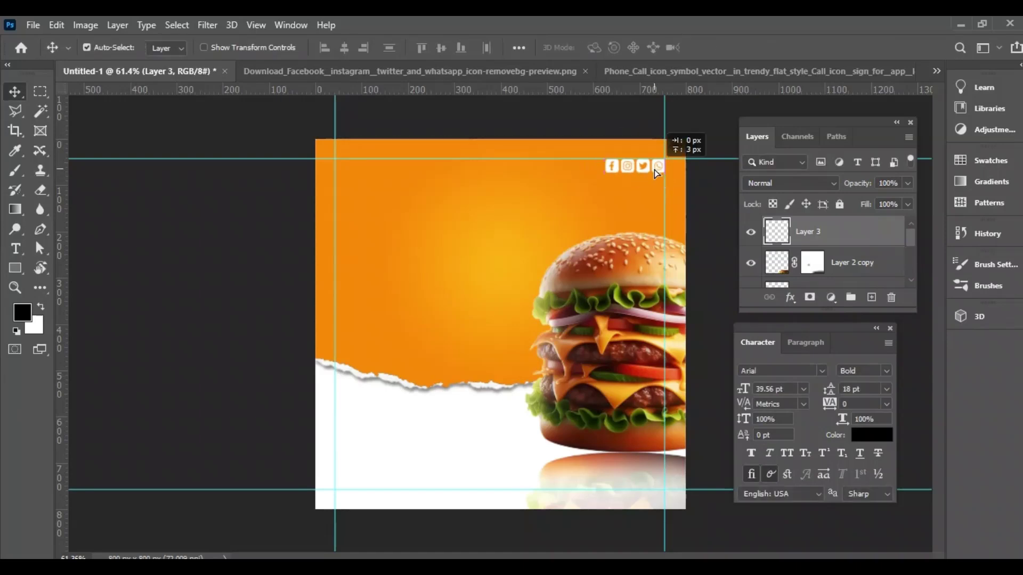
Step: Copy the crossed spoon and fork from the Gold_Spoon_And_Fork document and return to Untitled-1
left_click(934, 72)
left_click(916, 174)
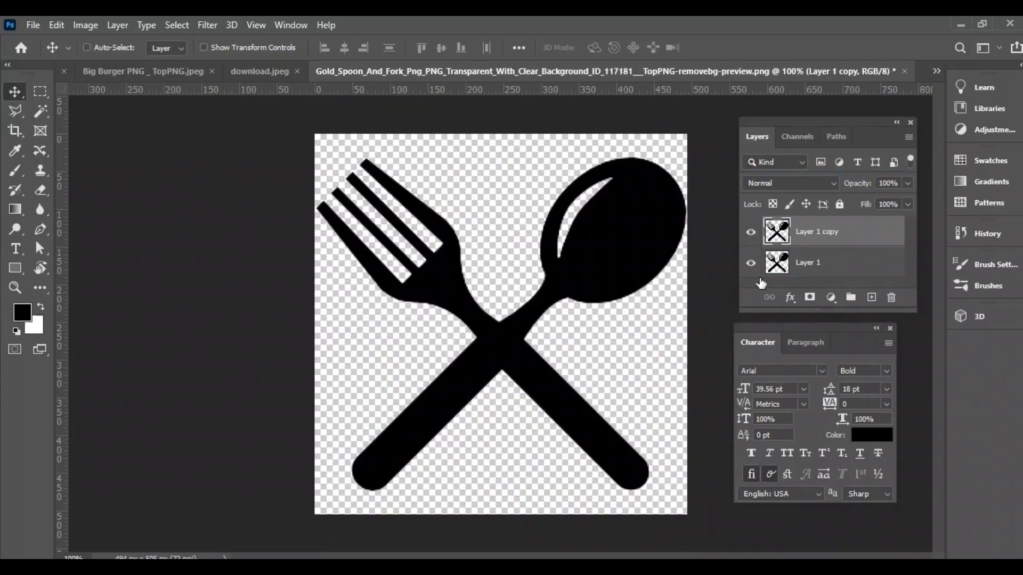
left_click(935, 71)
left_click(917, 75)
Step: Rename the social media icons layer as "all logo"
double_click(812, 231)
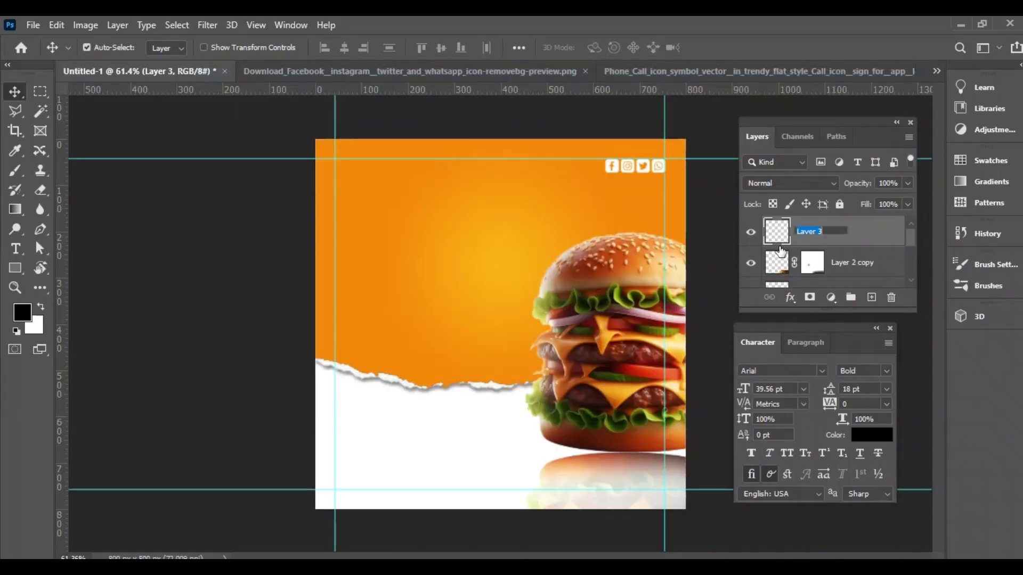
type("all logo")
key("Return")
Step: Paste the spoon and fork, shrink them into the upper-left corner at the margin guides and invert their colour to white
key("ctrl+v")
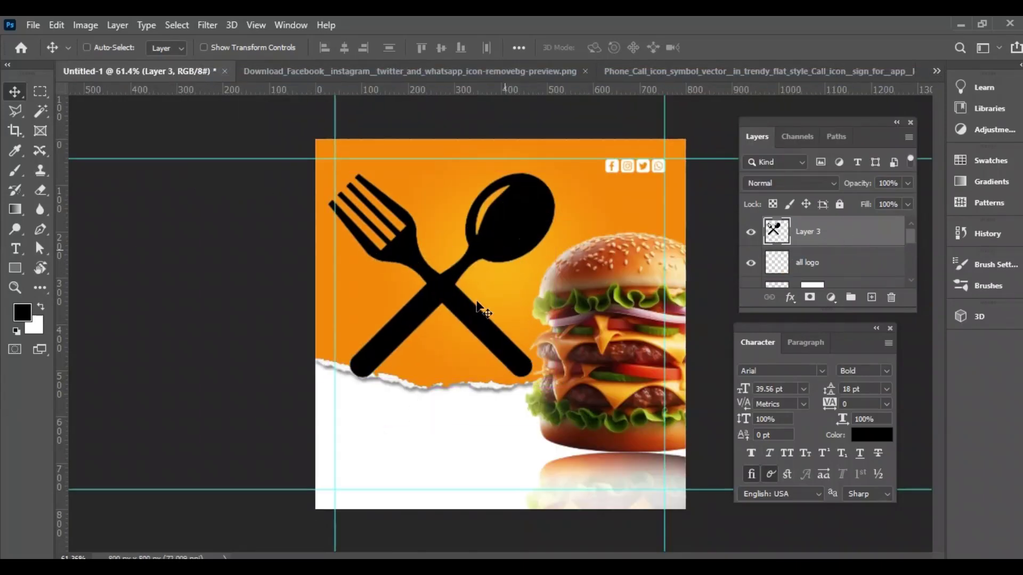
key("ctrl+t")
left_click_drag(427, 296, 356, 169)
key("Return")
key("ctrl+i")
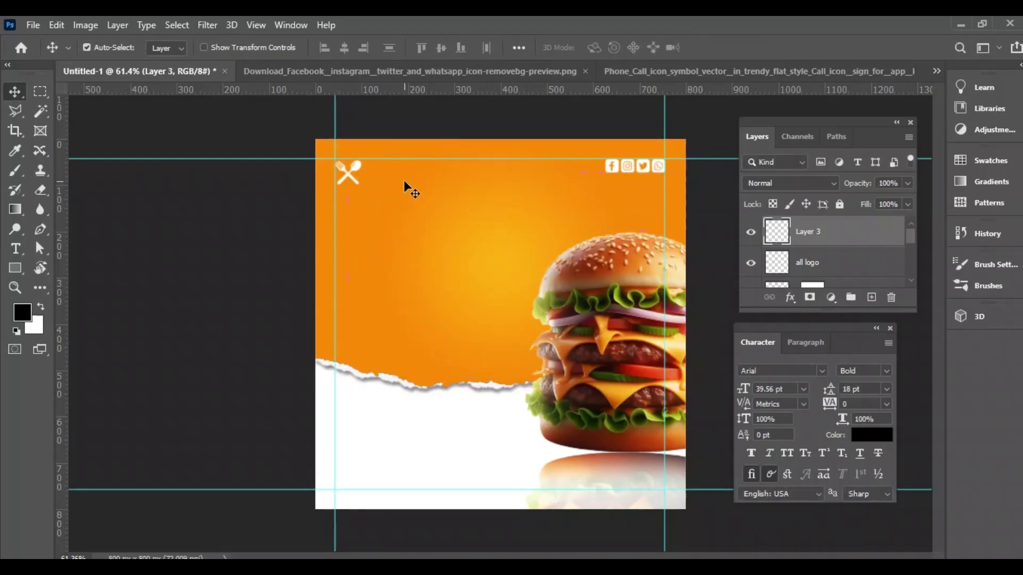
Step: Vertically align the spoon and fork with the social media icons and rename the spoon-and-fork layer as "food logo"
left_click(802, 275, "shift")
left_click(441, 48)
double_click(806, 232)
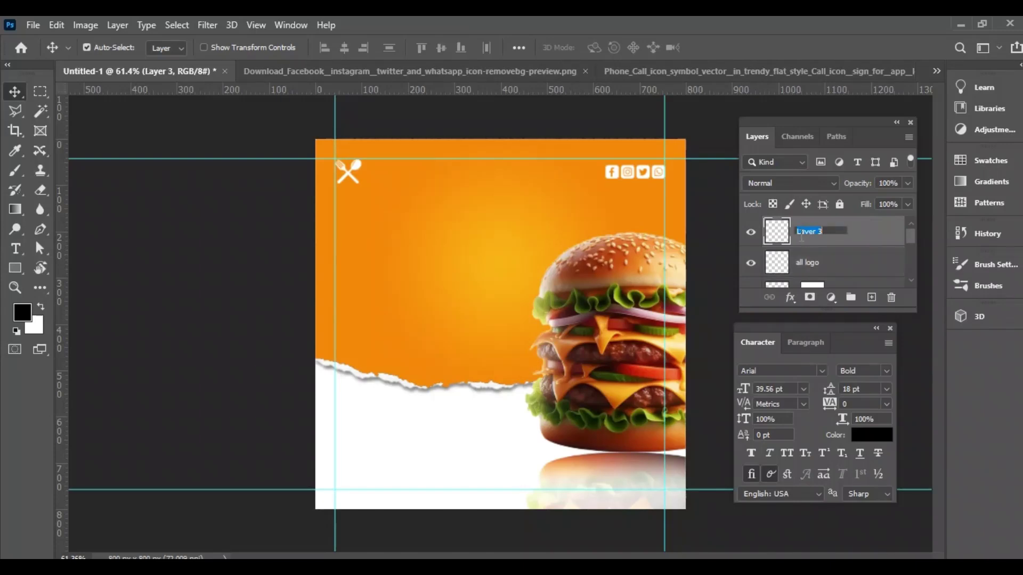
type("food logo")
key("Return")
Step: Add the text "LOGO" on the orange background in white Arial Bold at 16 pt
key("t")
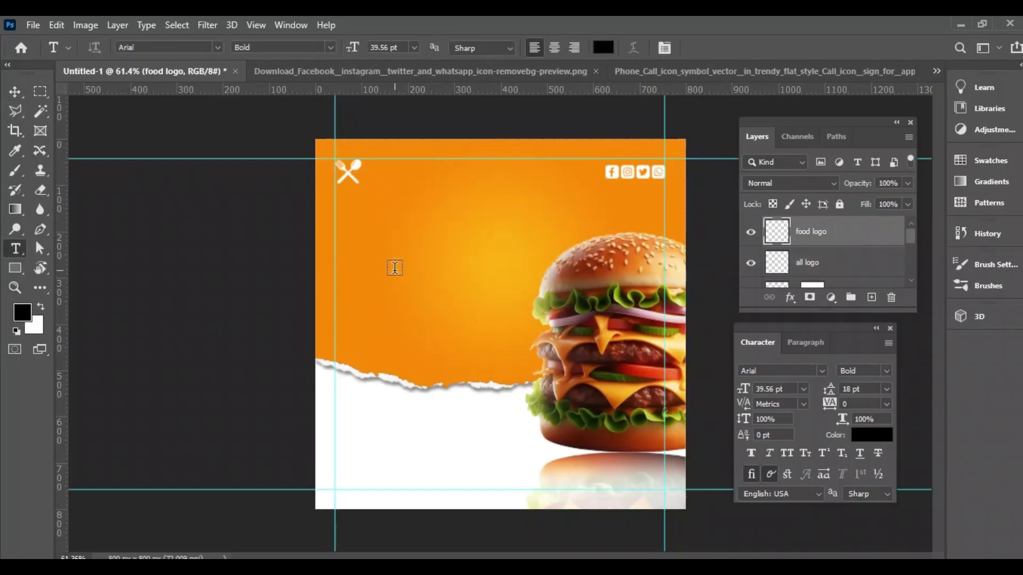
left_click(394, 266)
type("LOGO")
left_click(15, 91)
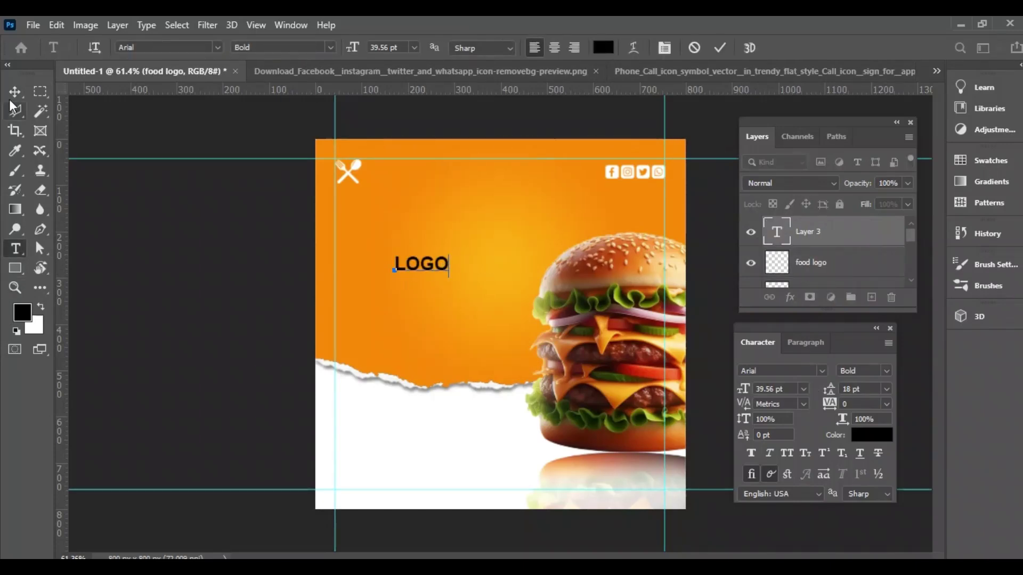
key("ctrl+i")
left_click(803, 389)
left_click(776, 304)
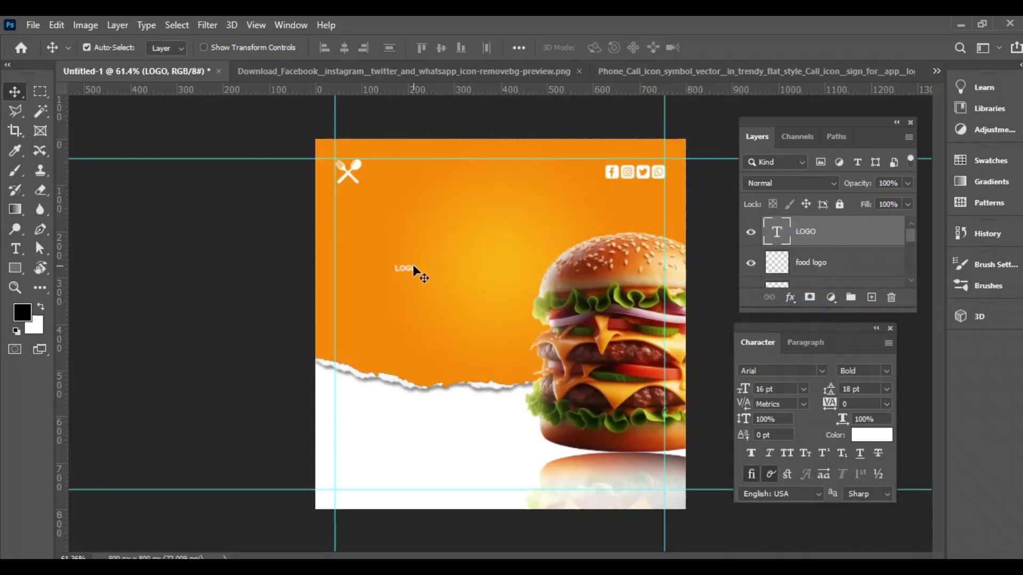
Step: Move the "LOGO" text directly beneath the spoon and fork and centre it horizontally with them
left_click_drag(413, 265, 351, 179)
left_click(815, 262)
left_click(830, 235, "shift")
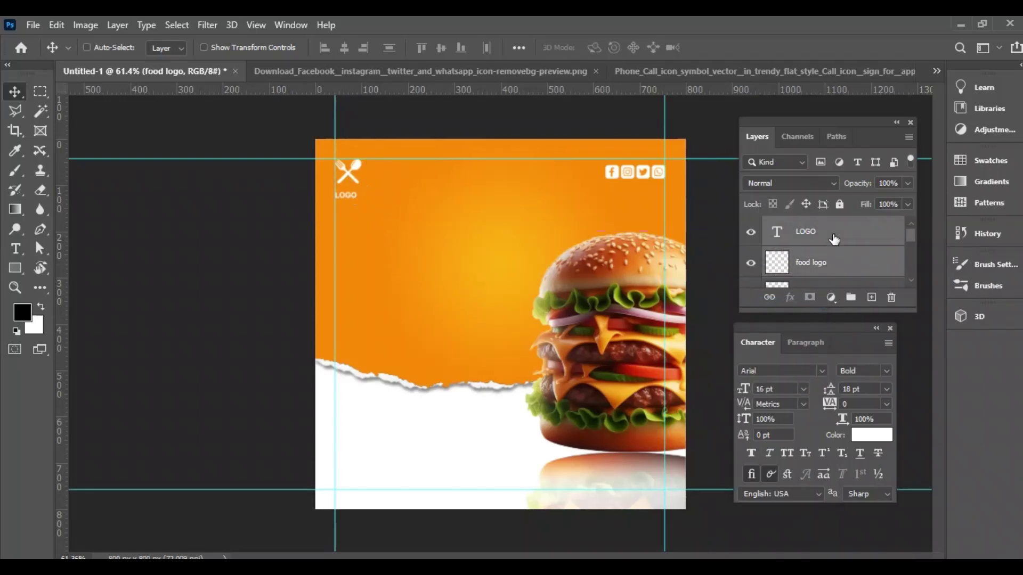
left_click(344, 47)
left_click(808, 258, "ctrl")
key("shift+Up")
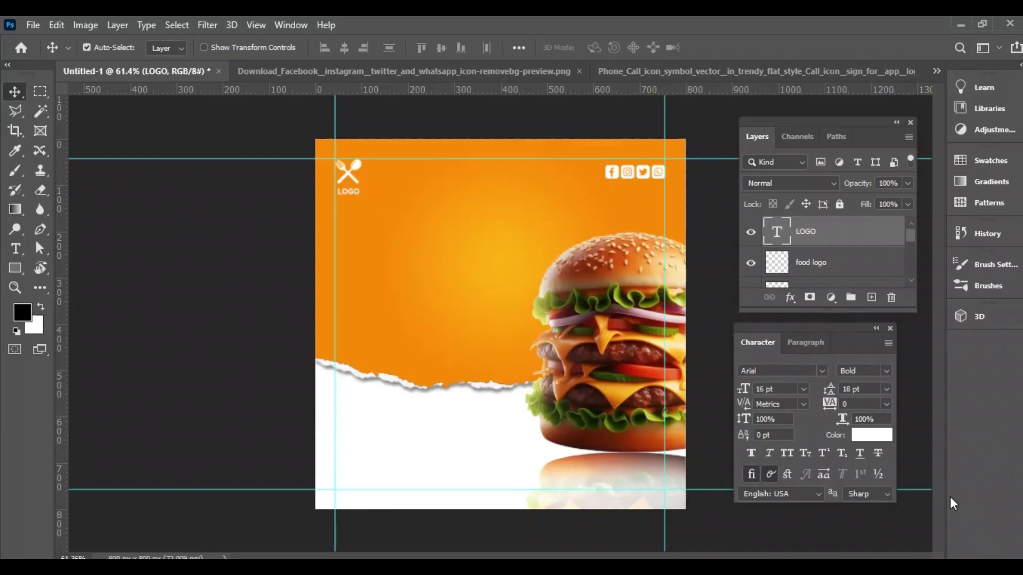
Step: Add the text line "Get reagy for!" on the orange area below the logo
left_click(14, 249)
left_click(393, 259)
type("Call")
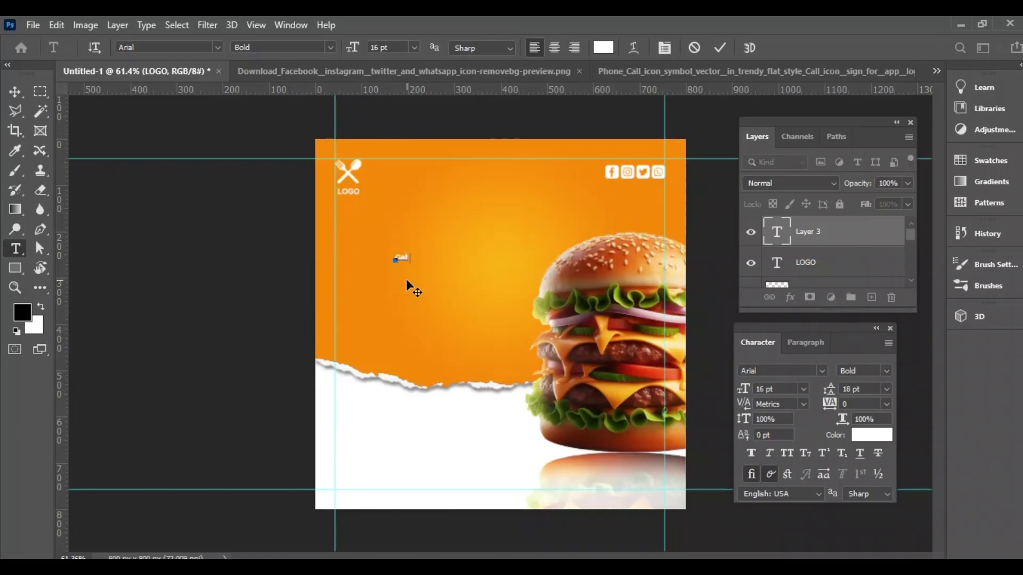
type(" ready for!")
left_click(15, 92)
Step: Choose a golden yellow foreground colour with hue 48° and fill the "Get reagy for!" text with it
left_click(23, 312)
left_click(300, 433)
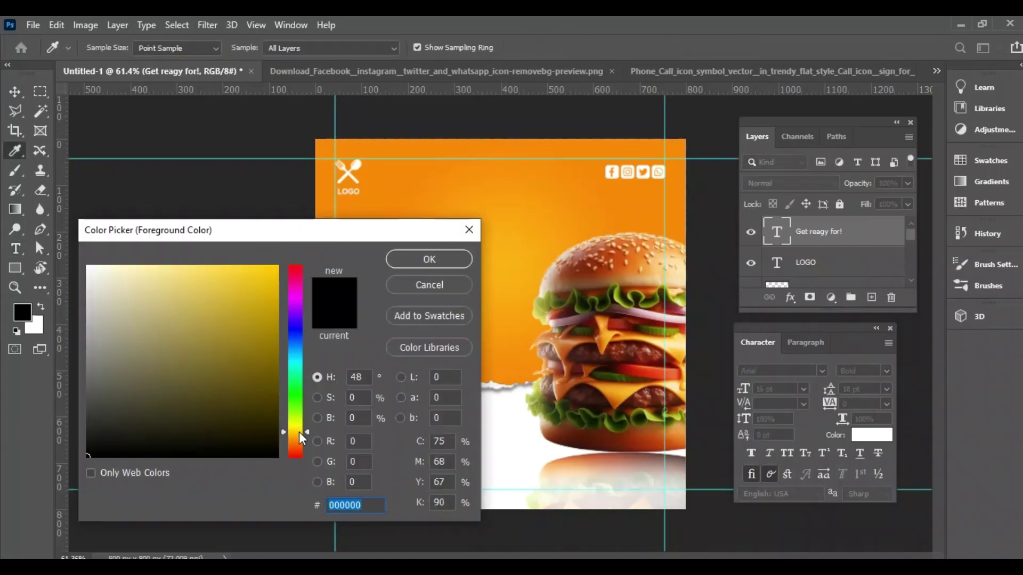
left_click(277, 266)
left_click(426, 259)
key("alt+BackSpace")
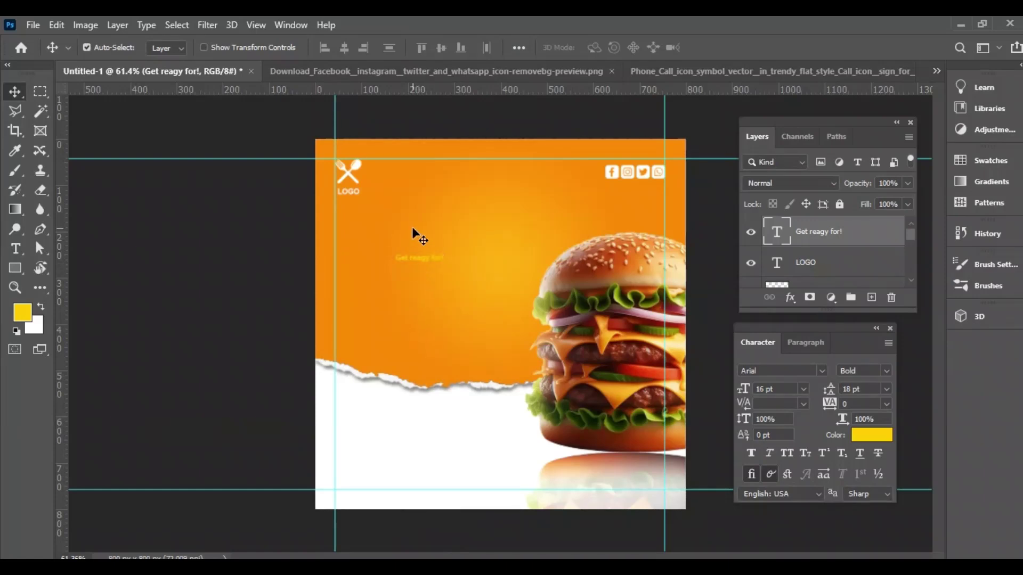
Step: Set the "Get reagy for!" text to 24 pt, shift it slightly left and change it to a brighter yellow
left_click(804, 391)
left_click(792, 323)
left_click_drag(447, 256, 420, 261)
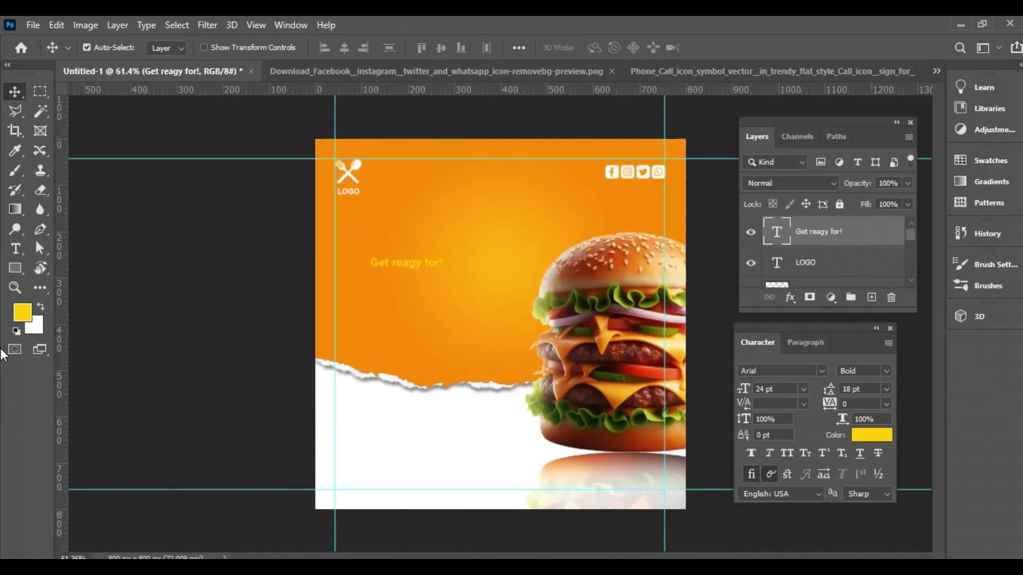
left_click(22, 312)
left_click(456, 258)
Step: Set the "Get reagy for!" text to Adlery Pro at 36 pt and move it against the left margin guide
left_click(821, 370)
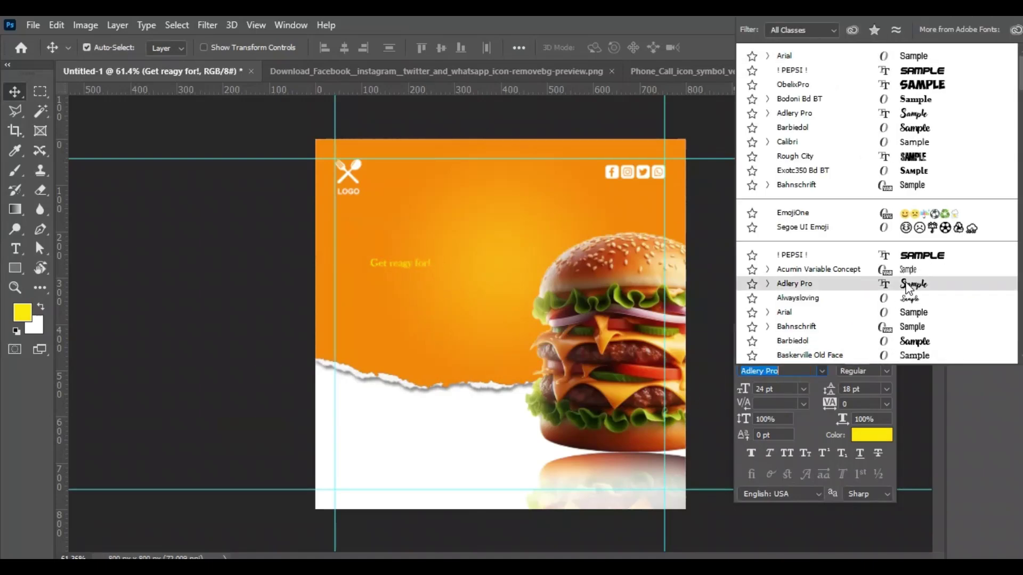
left_click(907, 288)
left_click(803, 389)
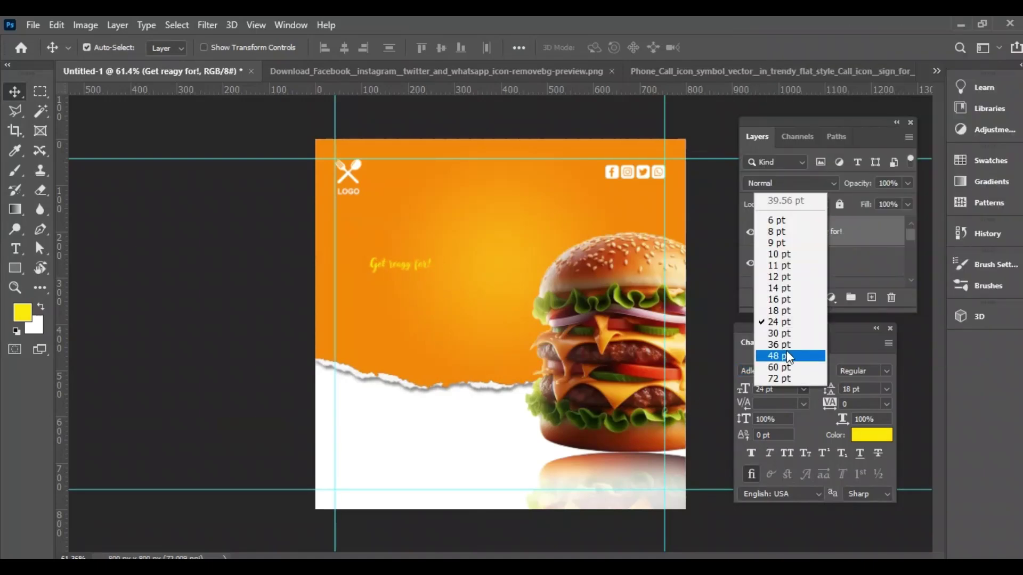
left_click(787, 350)
left_click_drag(442, 274, 408, 251)
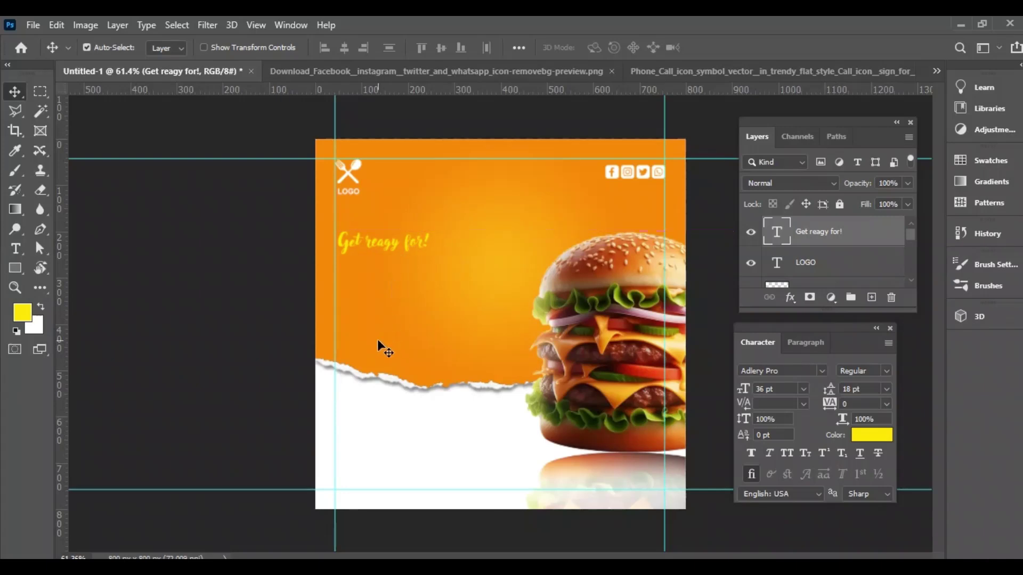
Step: Add the yellow text "SUPER" below the "Get reagy for!" line
key("t")
left_click(378, 289)
key("BackSpace")
type("SUP")
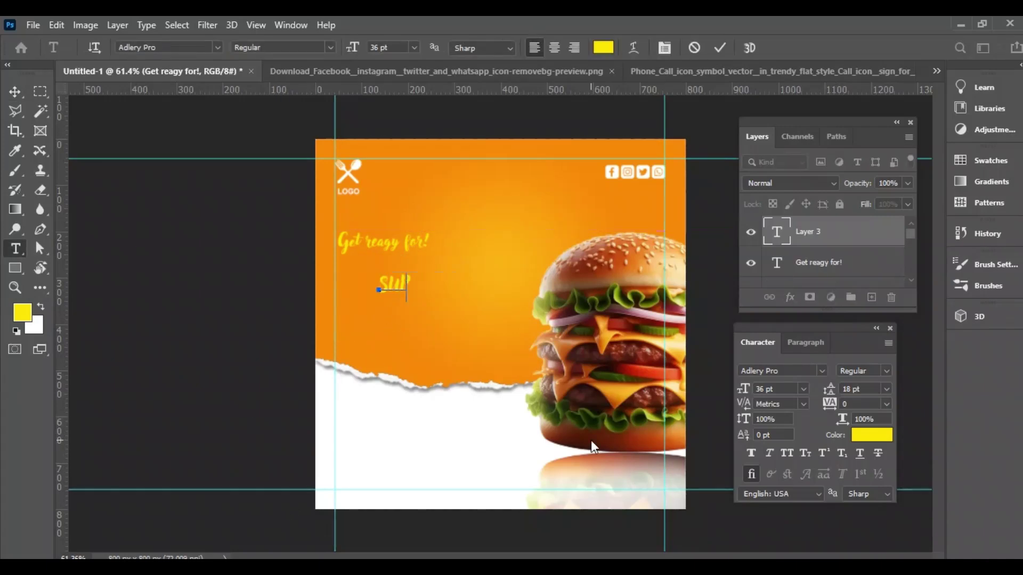
type("ER")
key("ctrl+Return")
key("v")
Step: Change the "SUPER" text to the Bahnschrift font in Bold
left_click(803, 389)
left_click(823, 371)
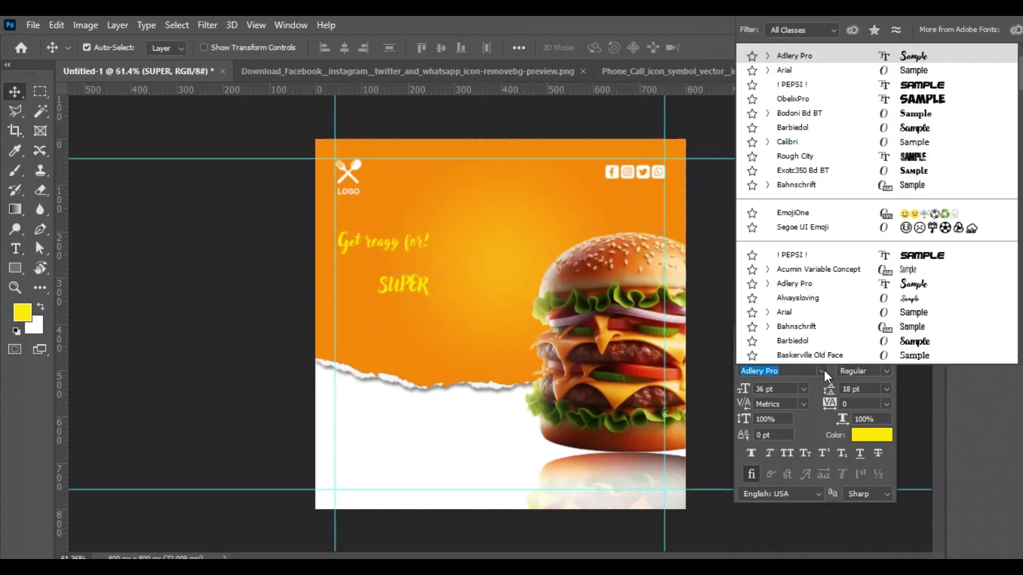
left_click(912, 326)
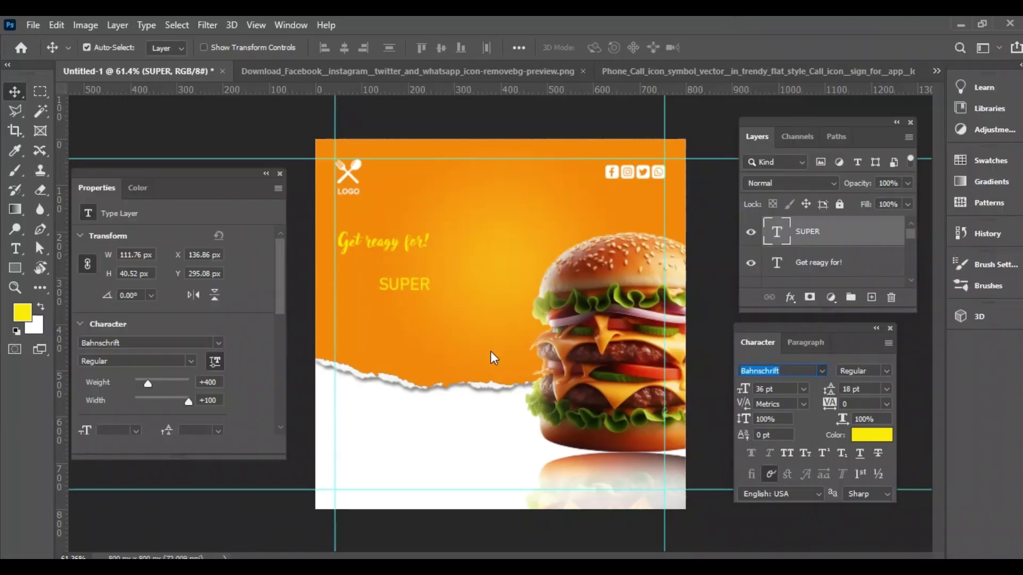
left_click(889, 371)
left_click(972, 553)
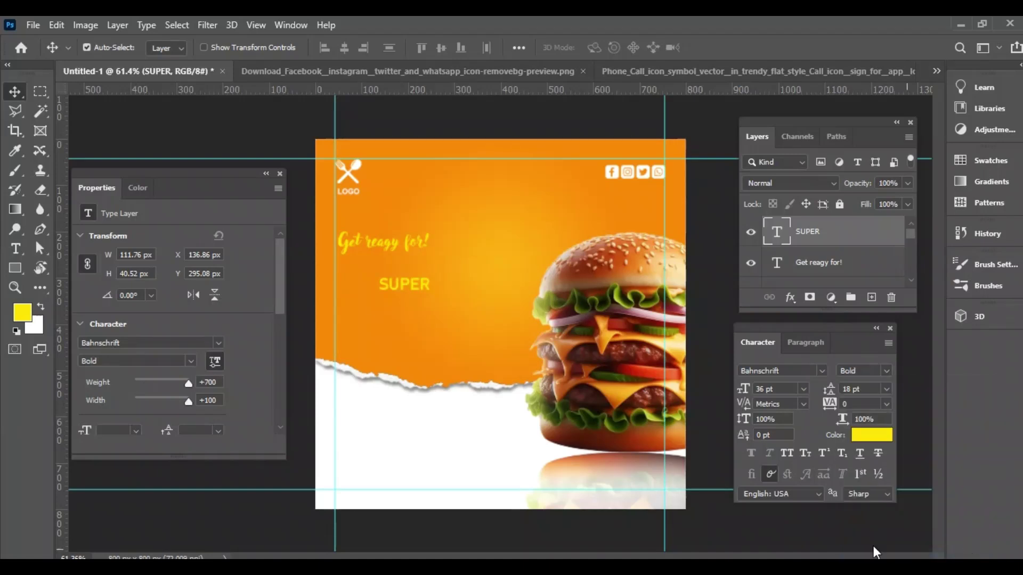
Step: Scale the "SUPER" text to about 360% and place it at the left margin guide directly under "Get reagy for!"
left_click(802, 389)
left_click(453, 309)
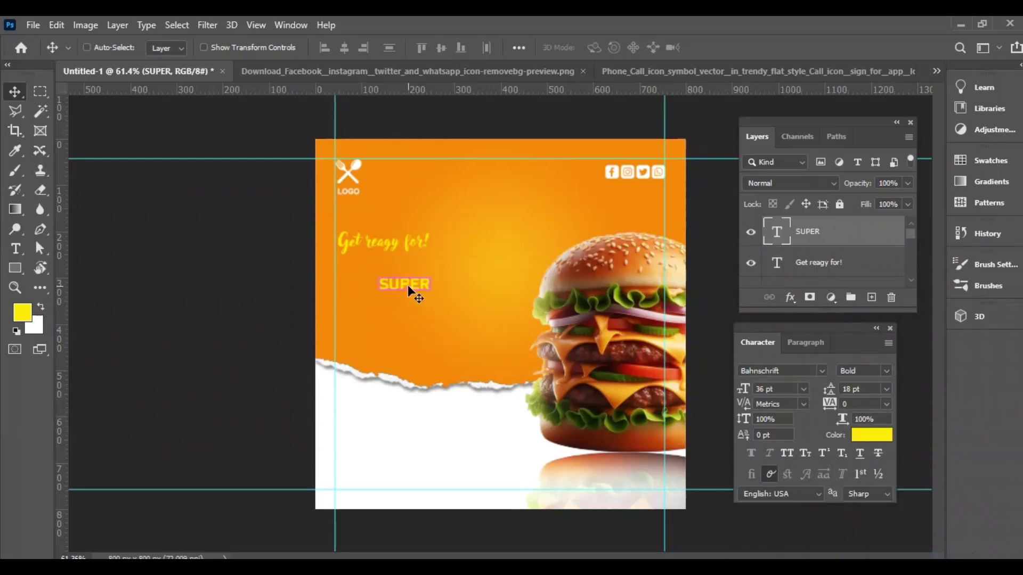
key("ctrl+t")
left_click_drag(431, 292, 407, 279)
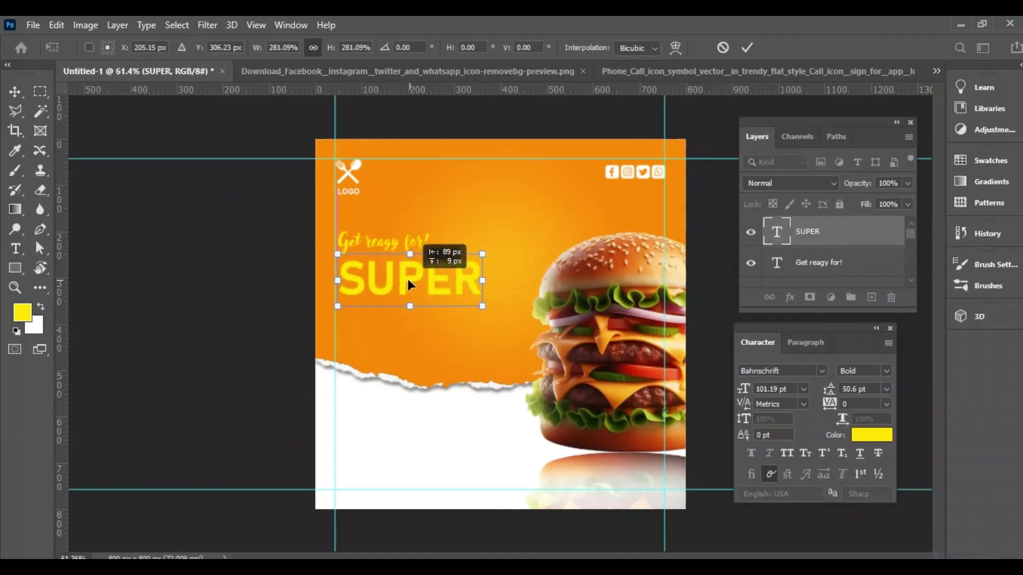
left_click_drag(482, 280, 525, 287)
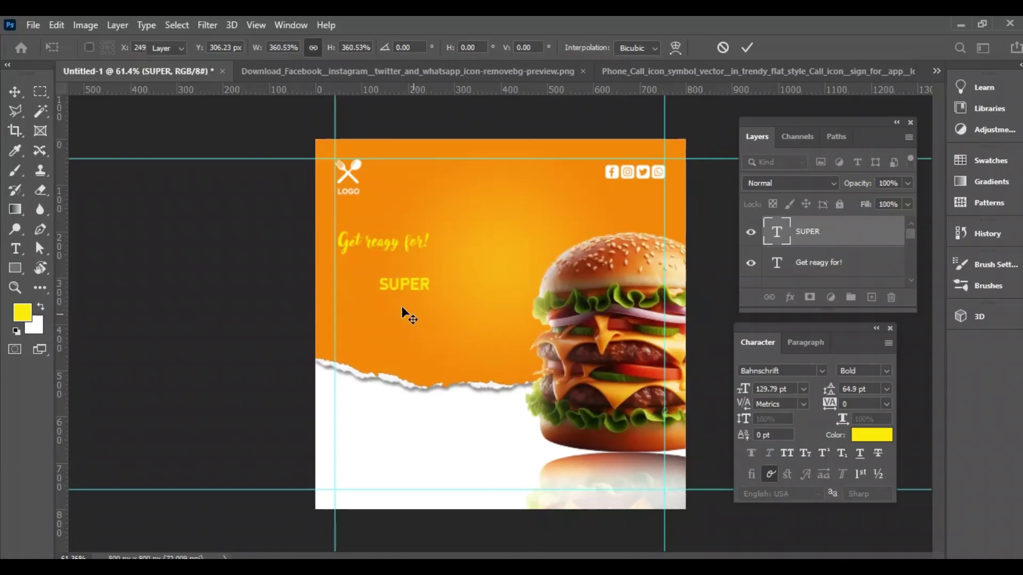
key("Return")
left_click(790, 297)
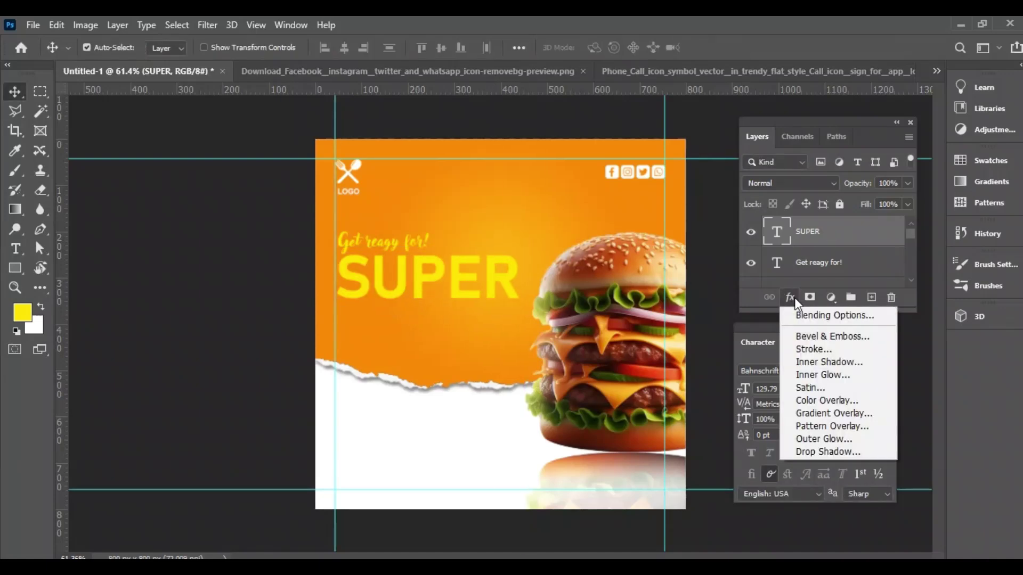
left_click(456, 282)
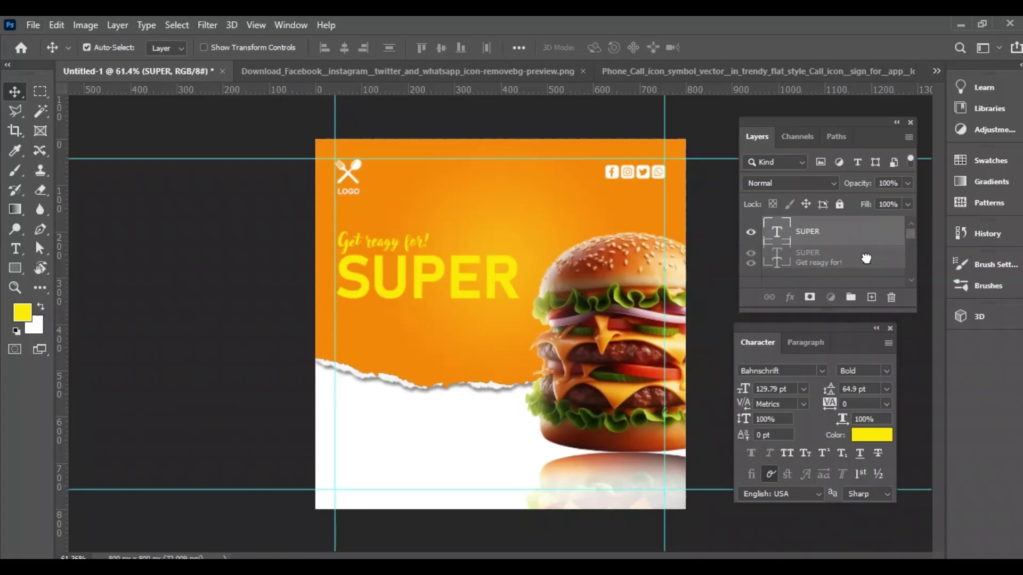
Step: Duplicate the "SUPER" text, move the copy directly below it, replace its wording with "SPICY" and colour it white
key("ctrl+j")
left_click(811, 264)
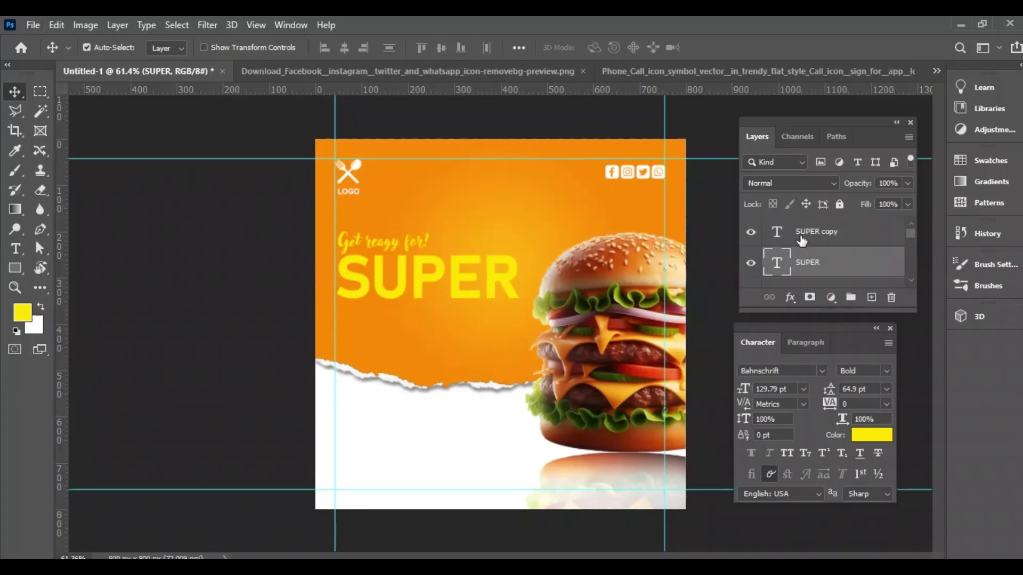
left_click_drag(494, 288, 496, 343)
double_click(447, 344)
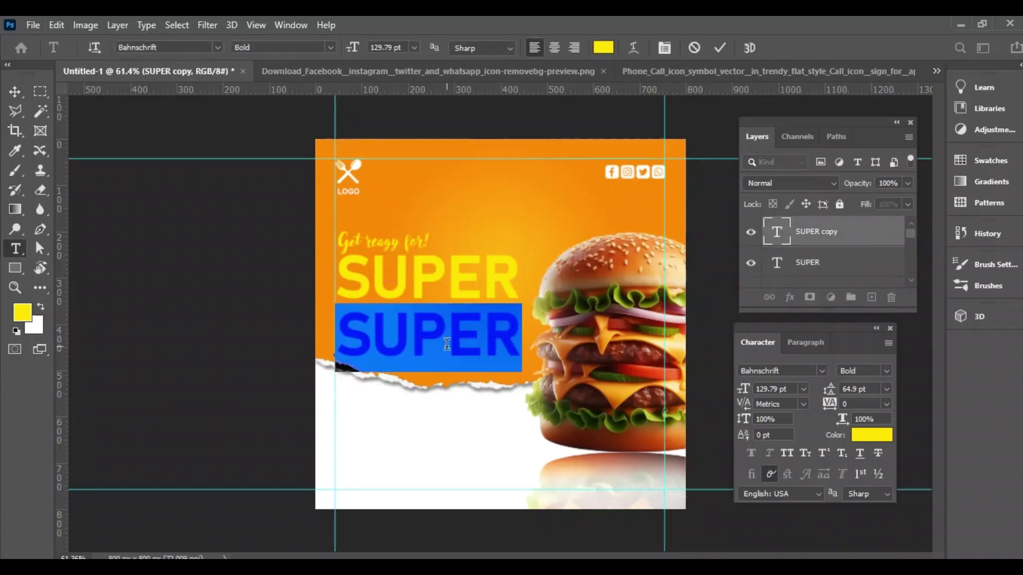
type("SPICY")
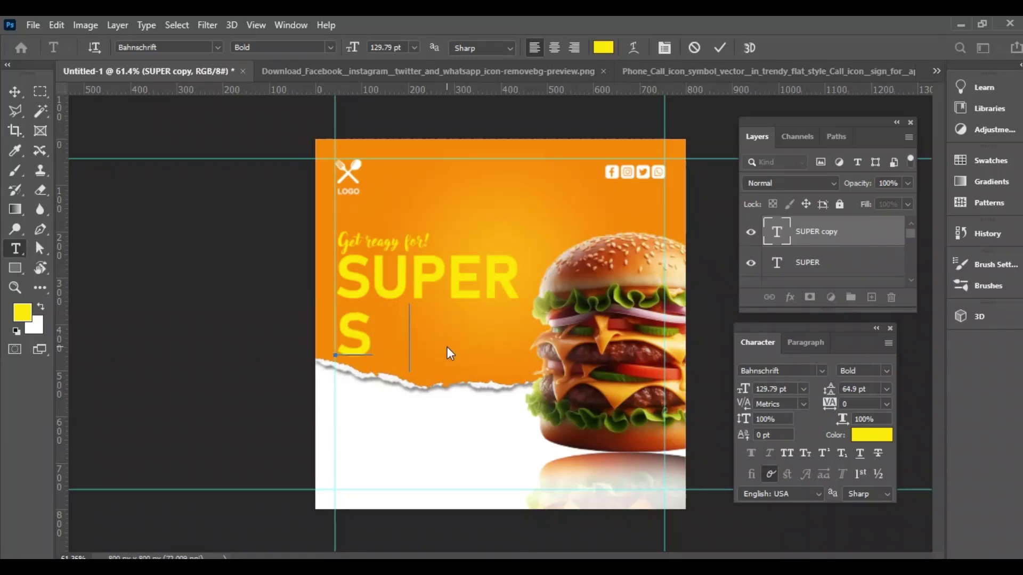
left_click(15, 92)
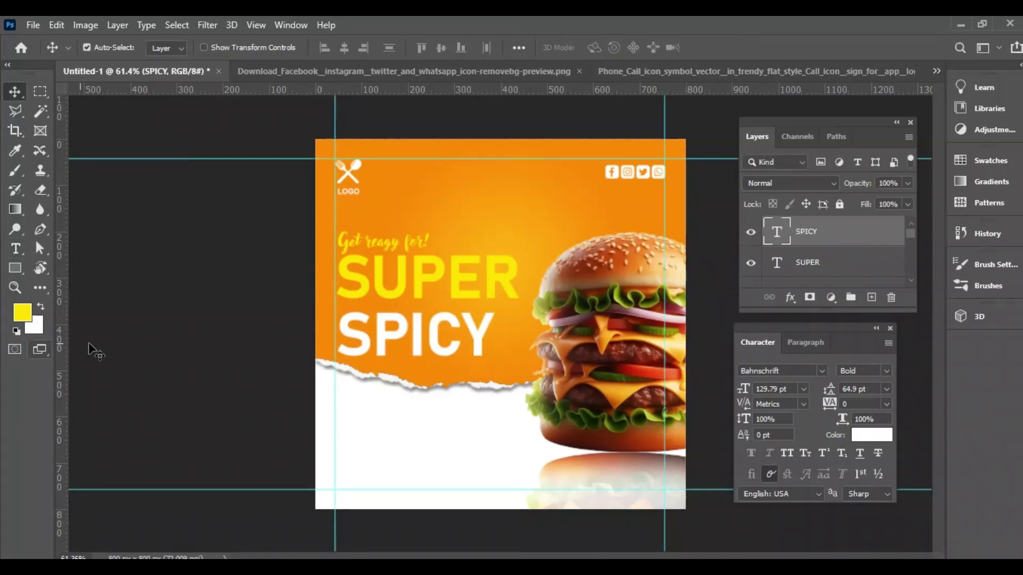
Step: Turn "SUPER" into outlined lettering with 0% fill opacity and a centred white stroke
left_click(815, 266)
left_click(790, 297)
left_click(792, 303)
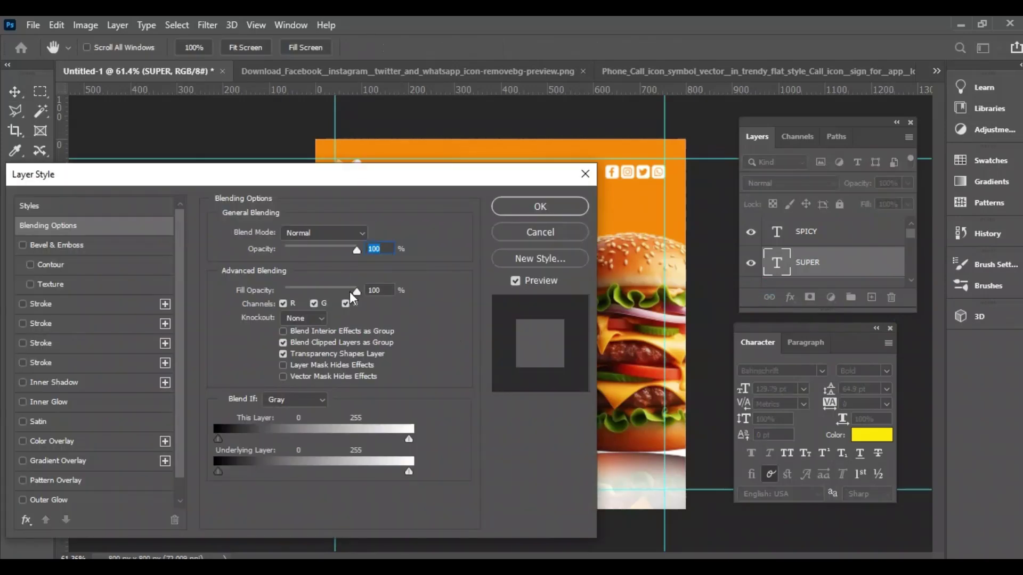
left_click_drag(349, 292, 284, 291)
left_click(22, 321)
mouse_move(202, 170)
left_mouse_down()
mouse_move(465, 332)
mouse_move(464, 315)
left_mouse_up()
left_click(303, 466)
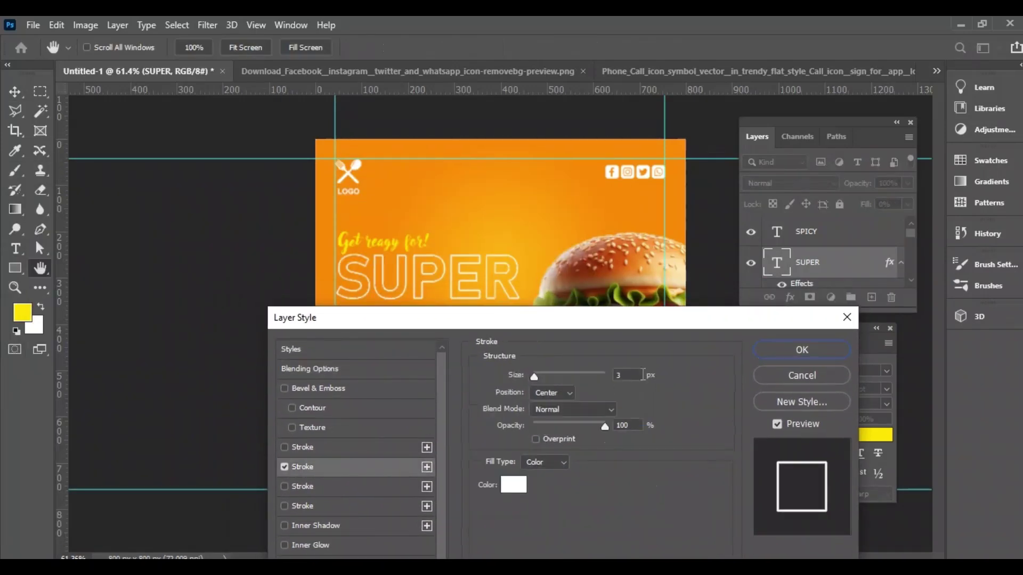
scroll(626, 375, "up", 2)
left_click(797, 354)
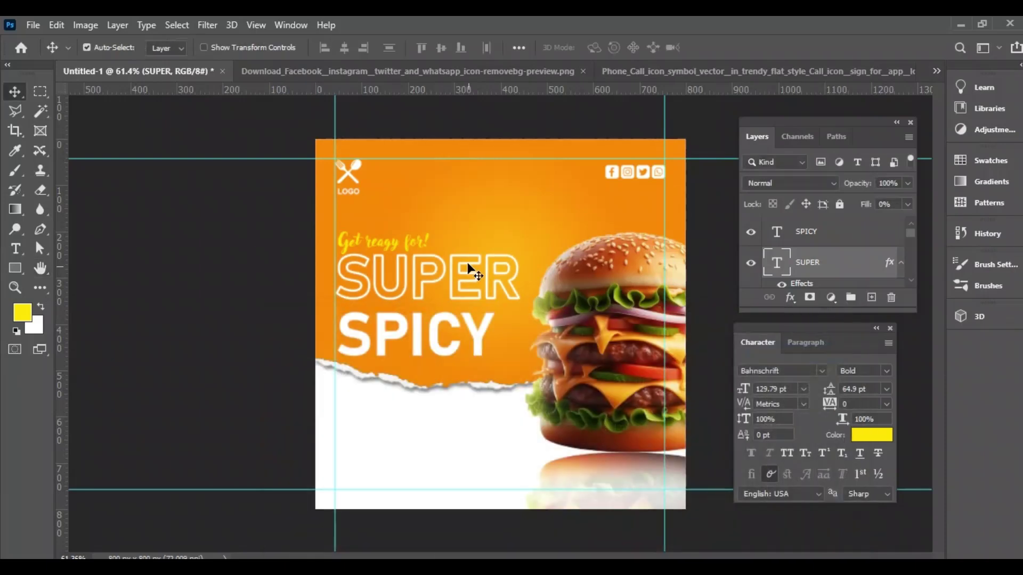
Step: Align the left edges of "Get reagy for!", "SUPER" and "SPICY" and distribute the three texts evenly vertically
left_click(815, 233, "ctrl")
scroll(815, 245, "down", 2)
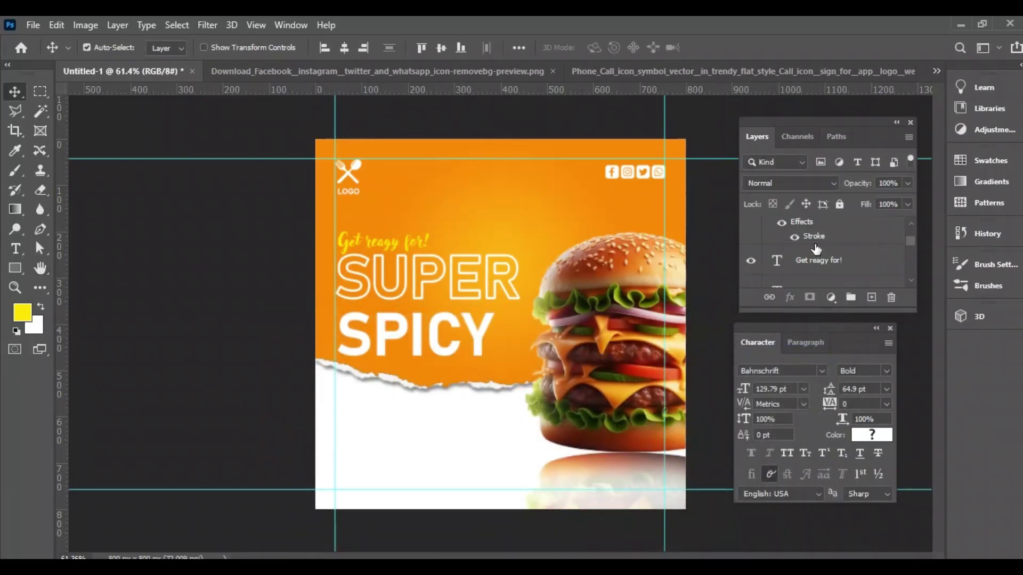
left_click(815, 260, "ctrl")
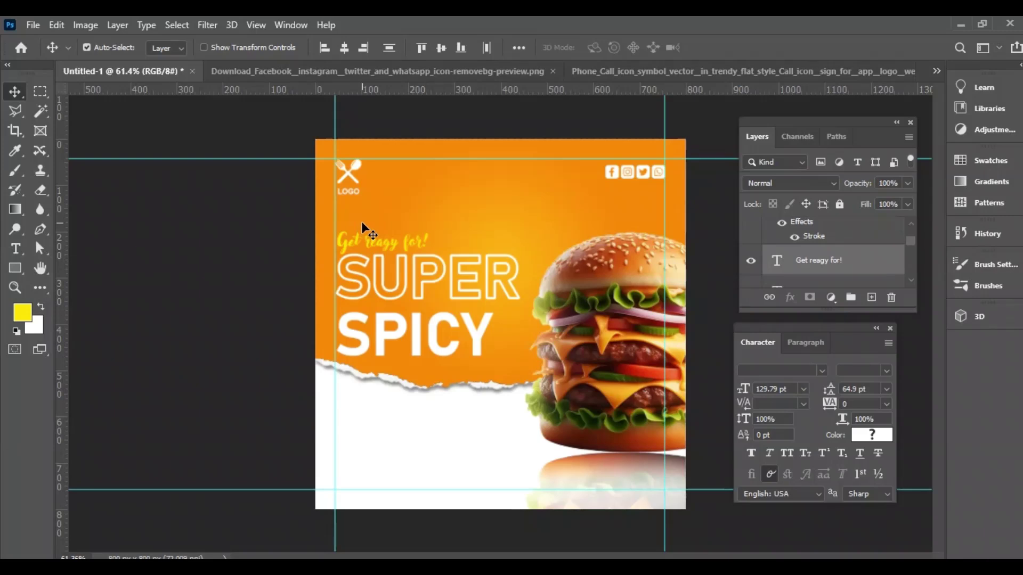
left_click(366, 294, "shift")
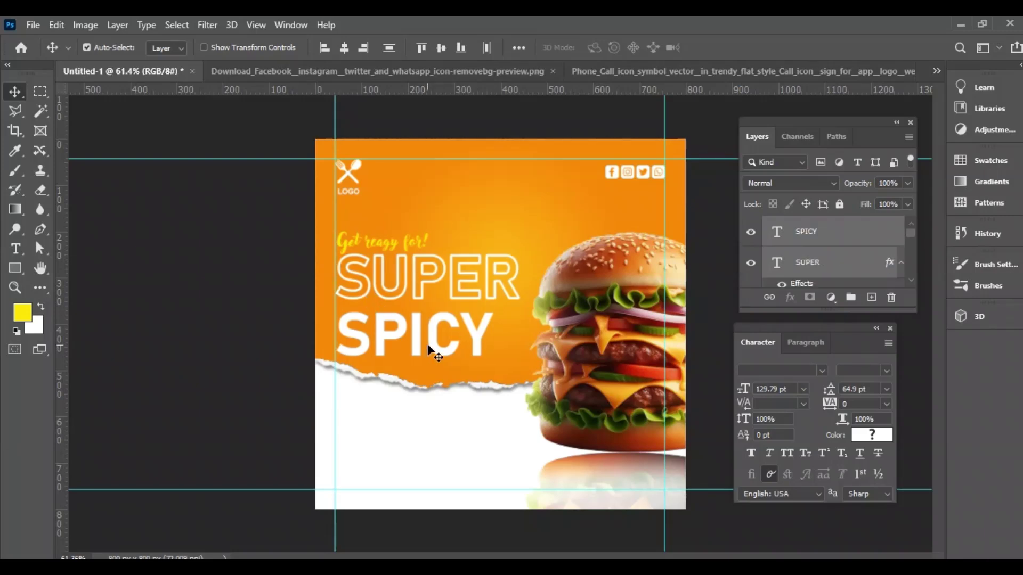
left_click(518, 47)
left_click(498, 137)
left_click(446, 184)
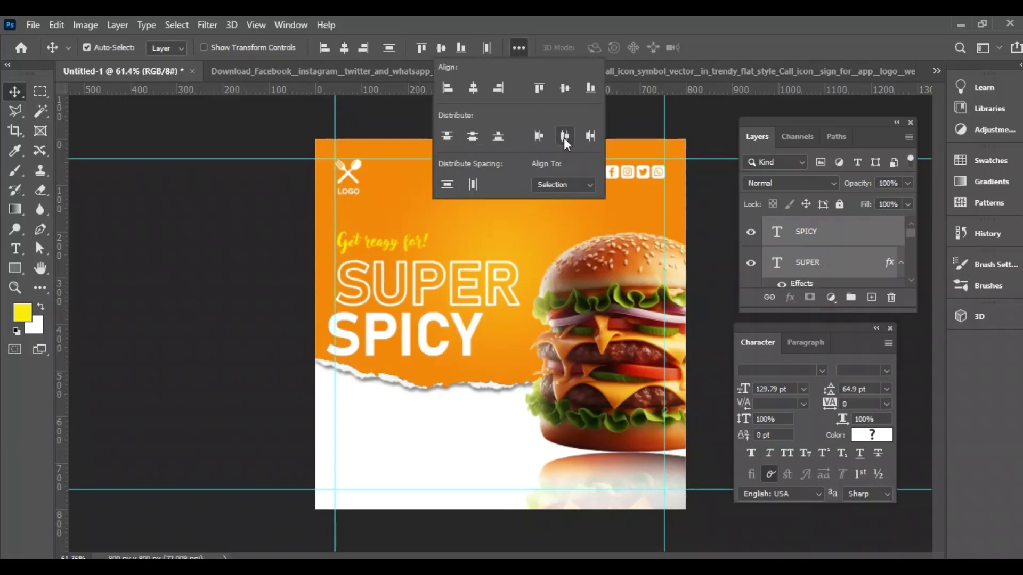
left_click(472, 137)
left_click(246, 228)
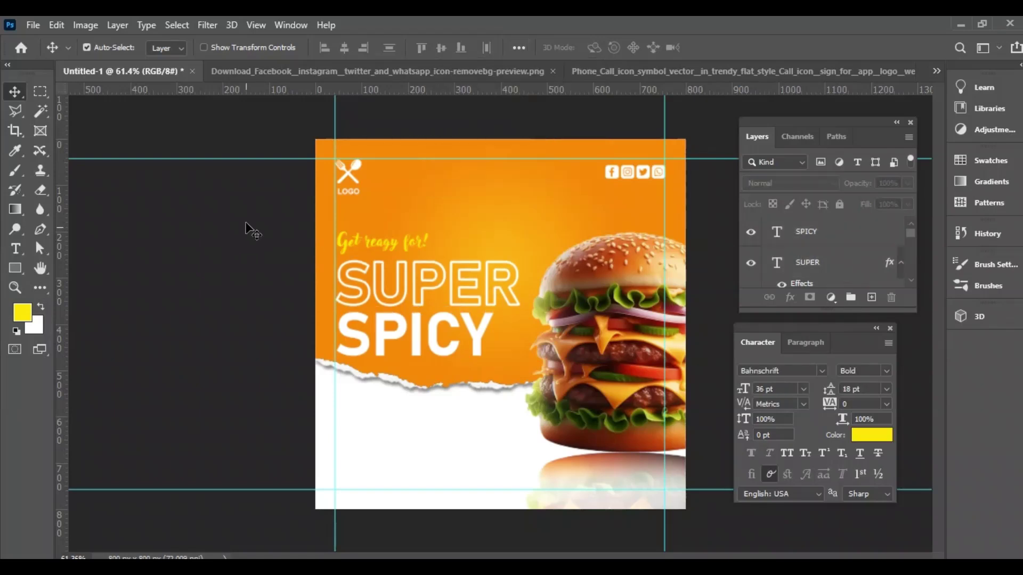
Step: Add the price text "$5.20" in the white area below the torn-paper edge
left_click(16, 249)
left_click(408, 414)
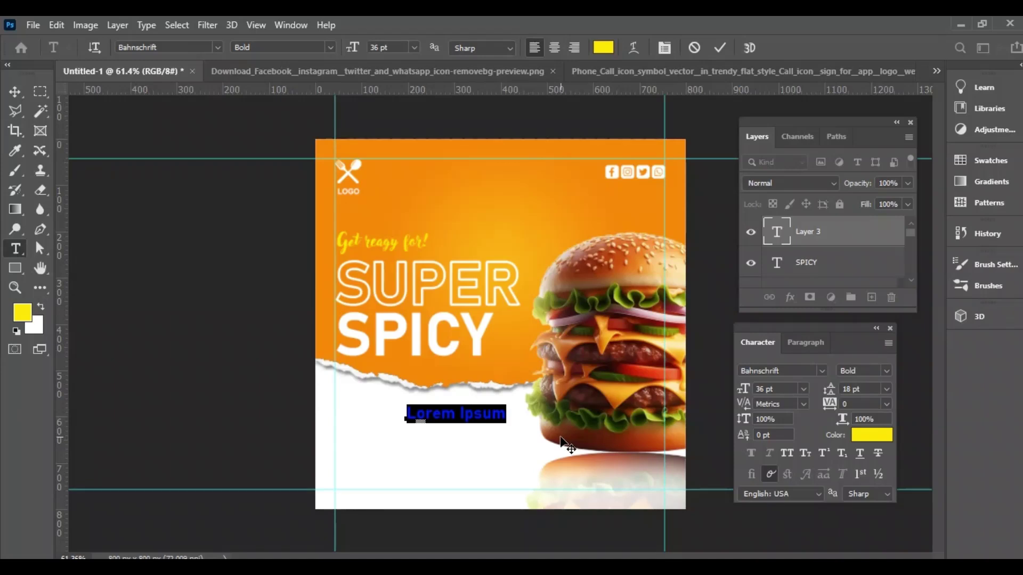
type("$5.20")
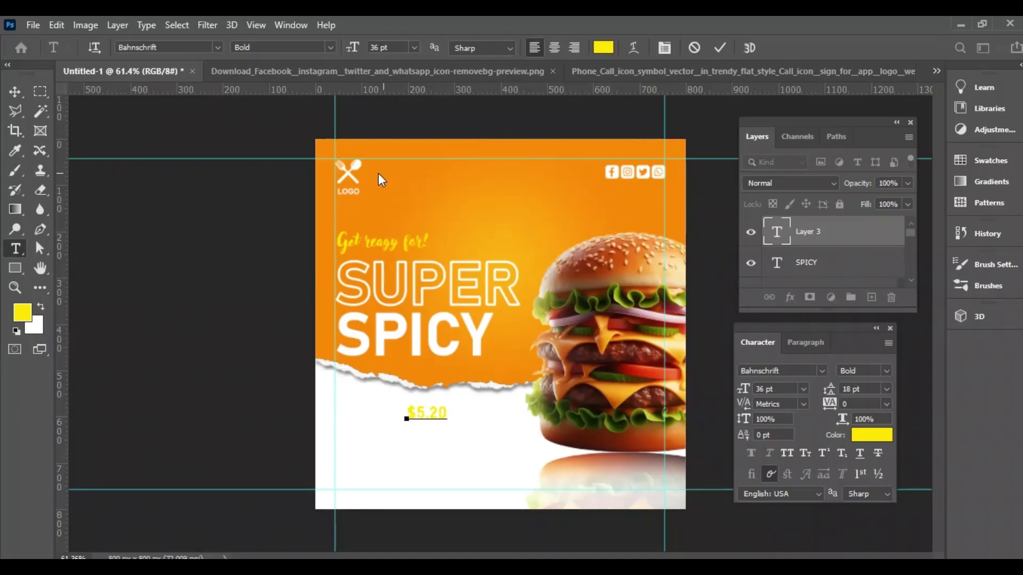
left_click(14, 91)
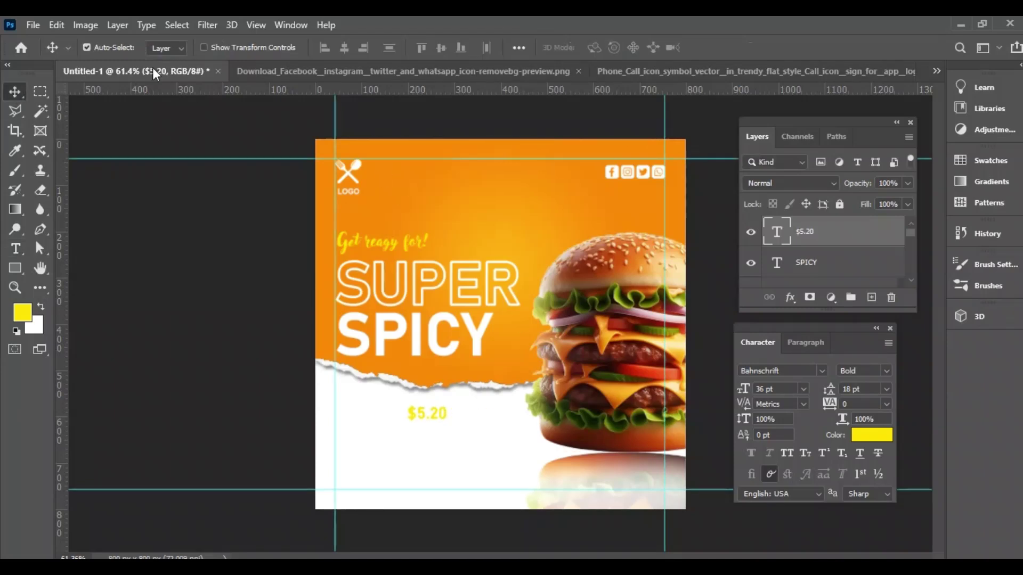
Step: Try the Christmas Smile font on the price text
left_click(822, 371)
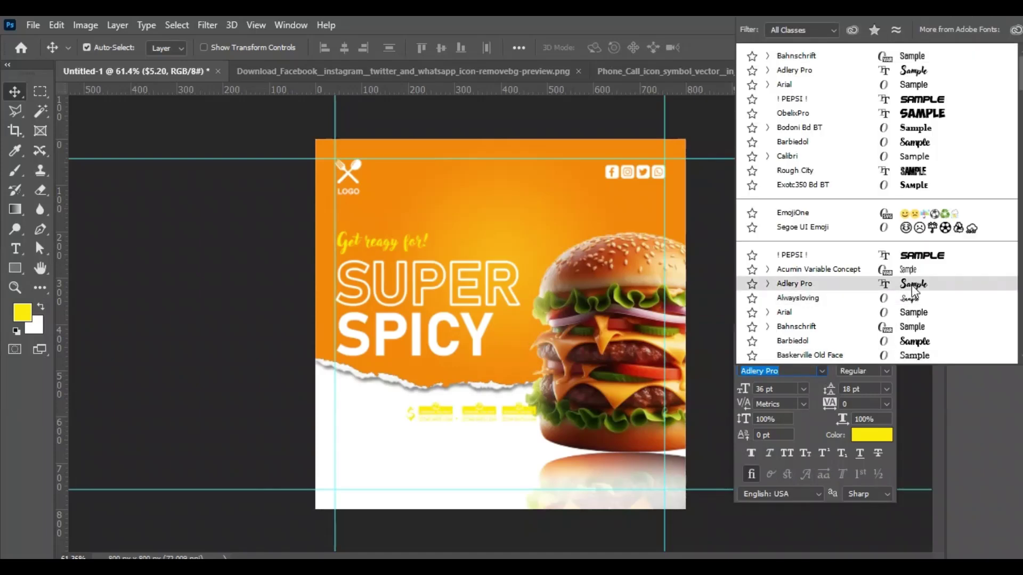
scroll(913, 349, "down", 7)
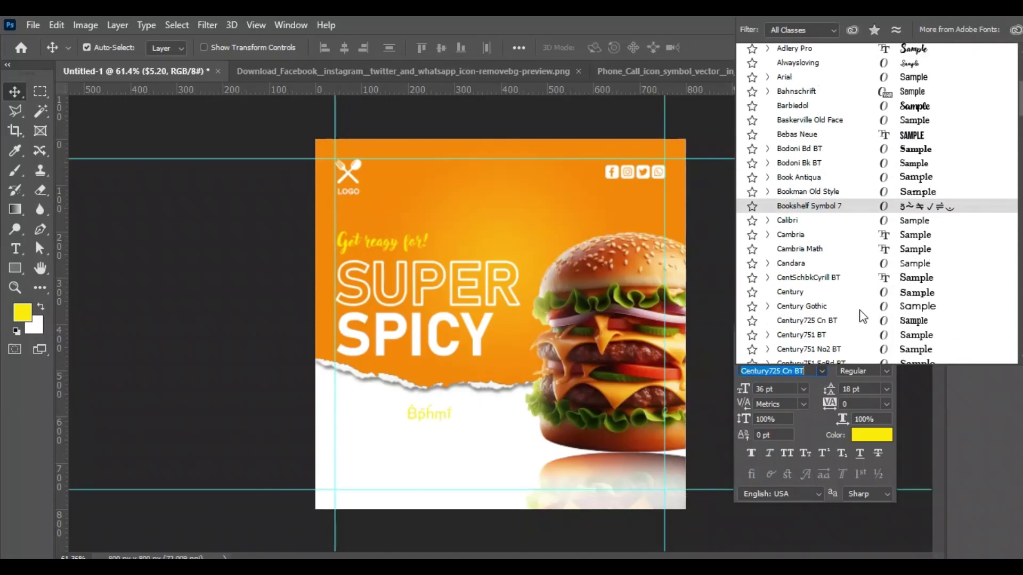
scroll(884, 256, "down", 2)
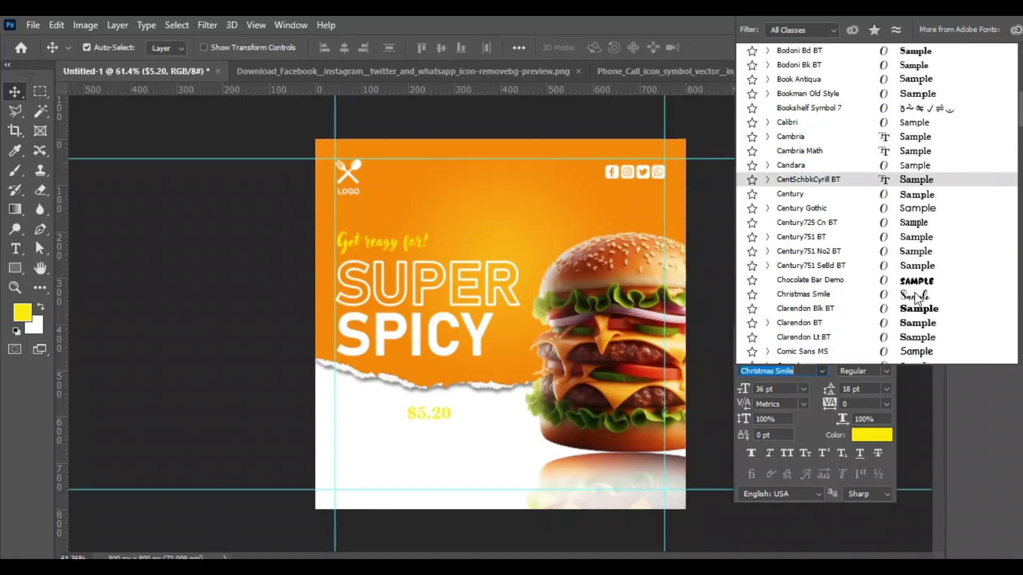
left_click(913, 293)
left_click(907, 305)
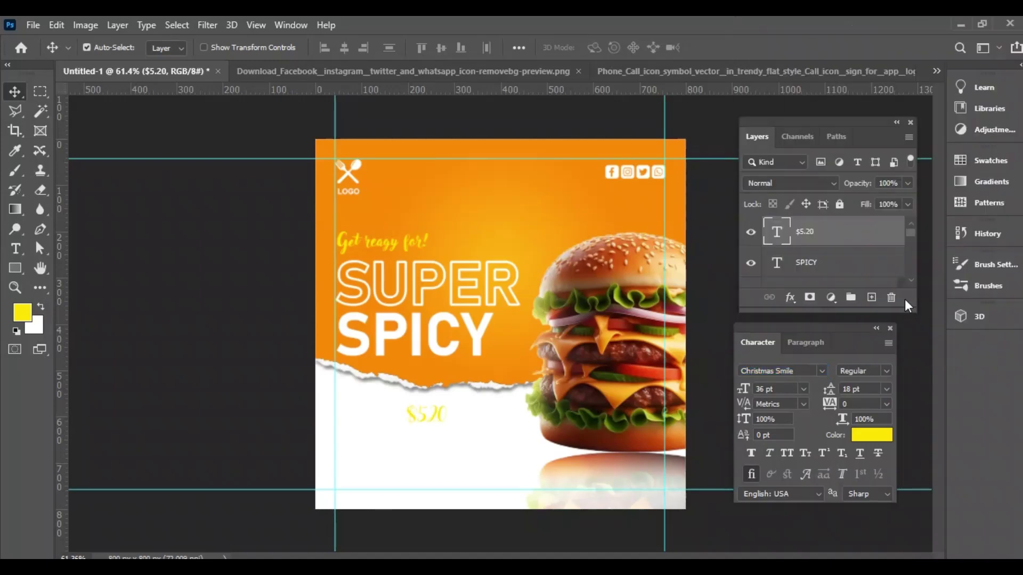
Step: Set the price text in DeVinne Txt BT and colour it black
left_click(820, 370)
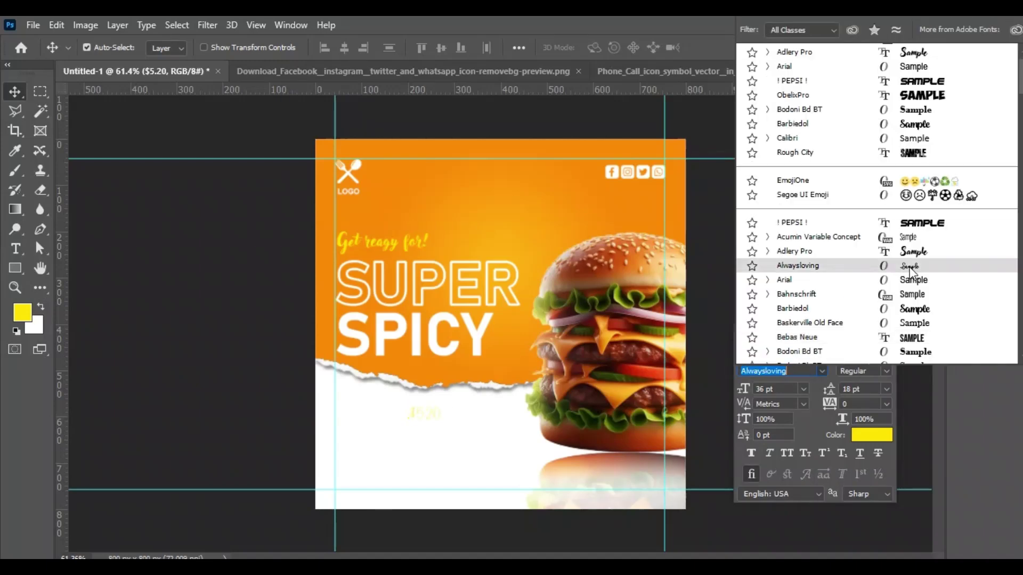
scroll(921, 258, "down", 10)
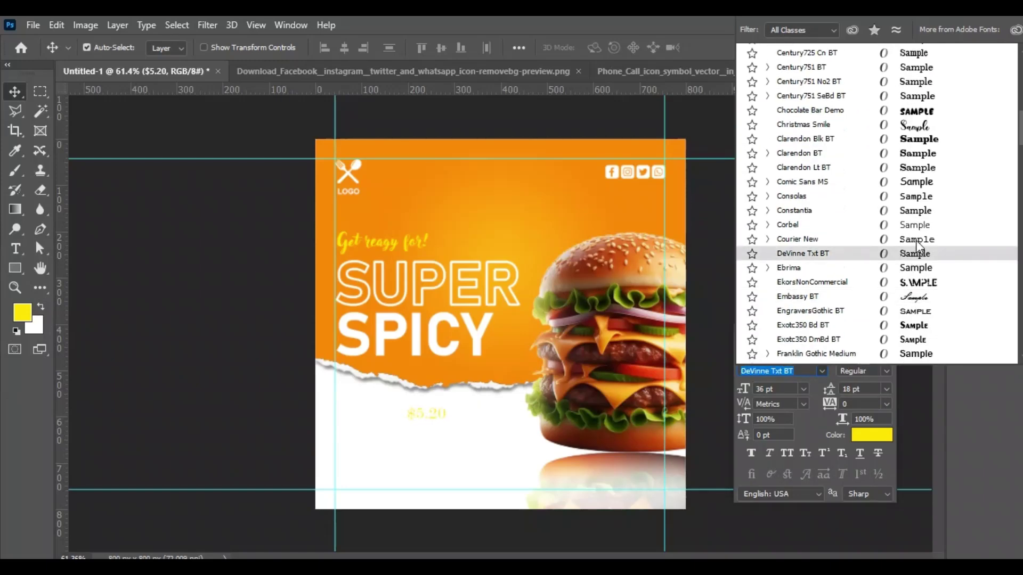
left_click(915, 251)
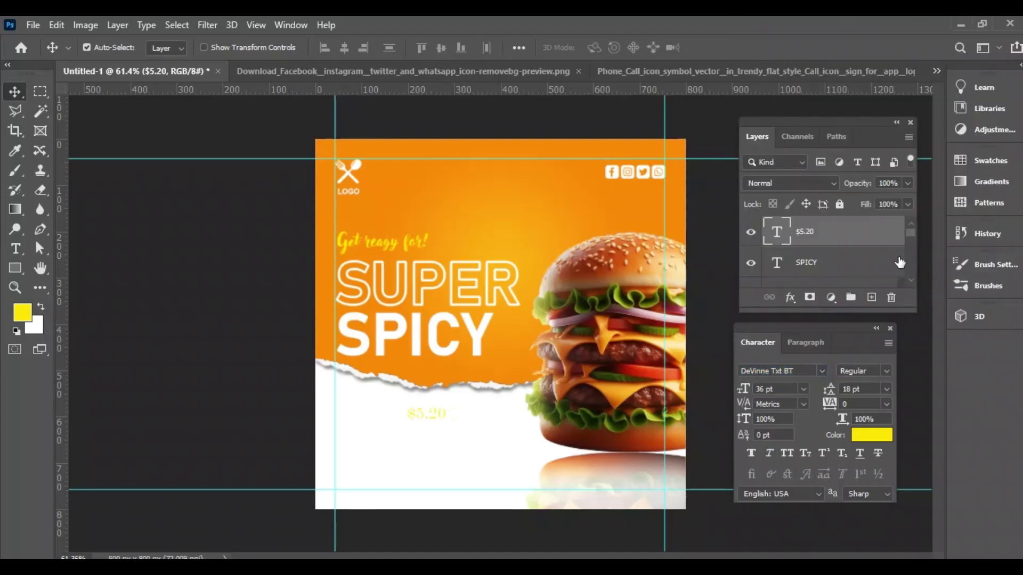
key("alt+BackSpace")
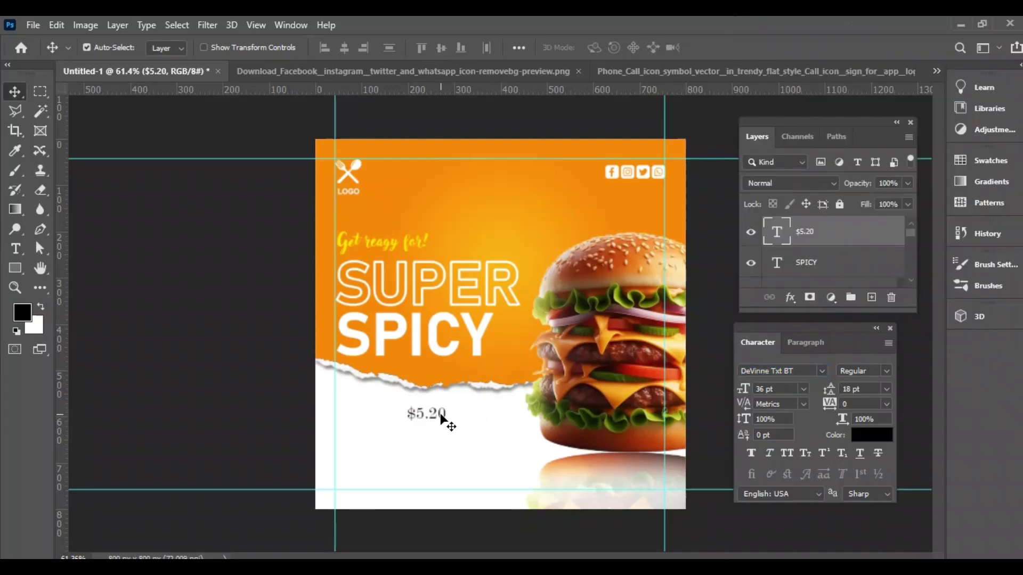
Step: Enlarge the price to about 51 pt, move it below the headline and align its right edge with "SUPER"
left_click_drag(441, 417, 513, 420)
key("ctrl+t")
key("Return")
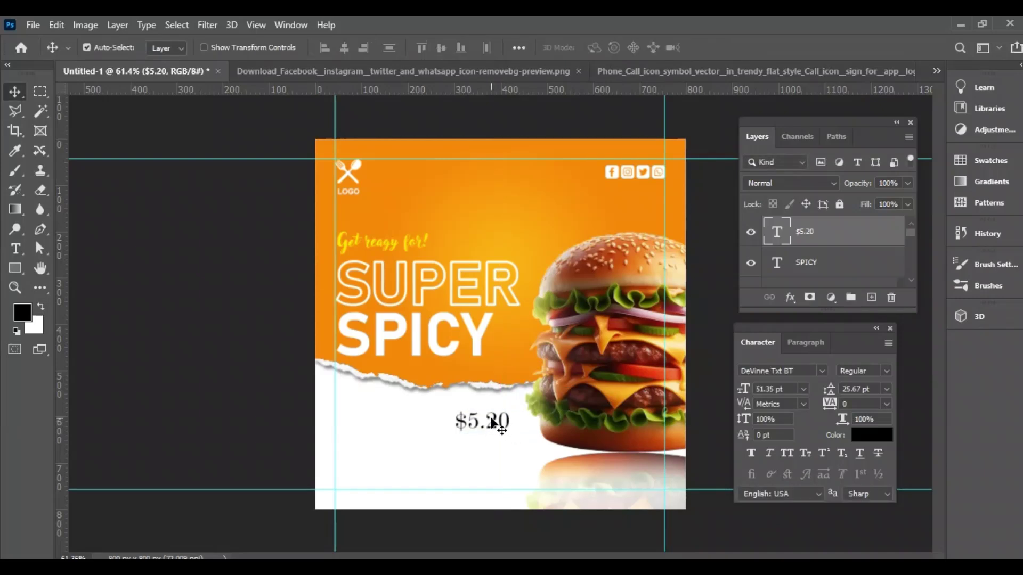
left_click(511, 264)
left_click(825, 233, "ctrl")
left_click(364, 50)
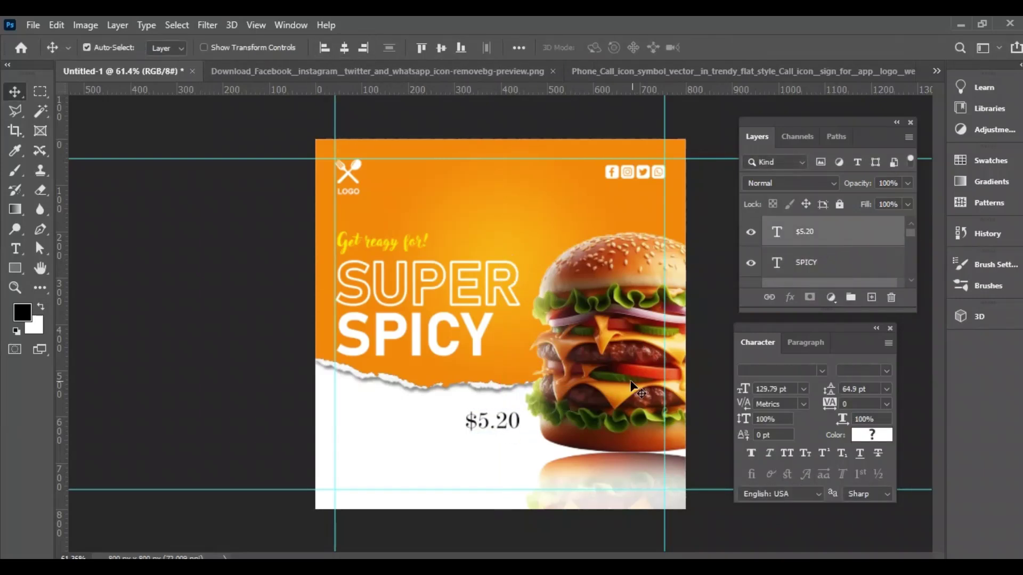
Step: Add a Lorem ipsum paragraph box above the burger, set in Arial at 12 pt
key("t")
left_click_drag(519, 193, 604, 221)
left_click(822, 370)
left_click(781, 311)
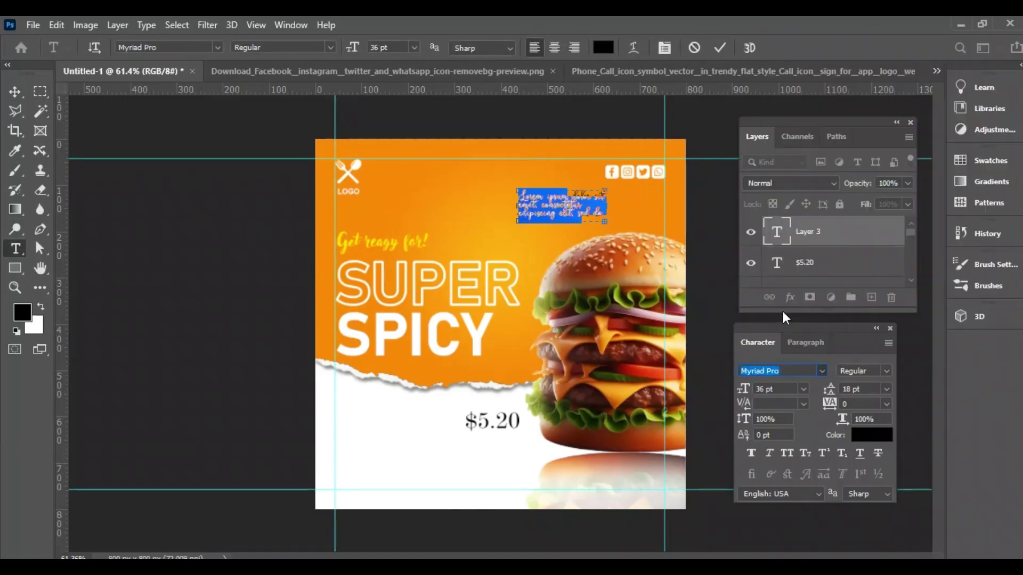
left_click(803, 389)
left_click(789, 279)
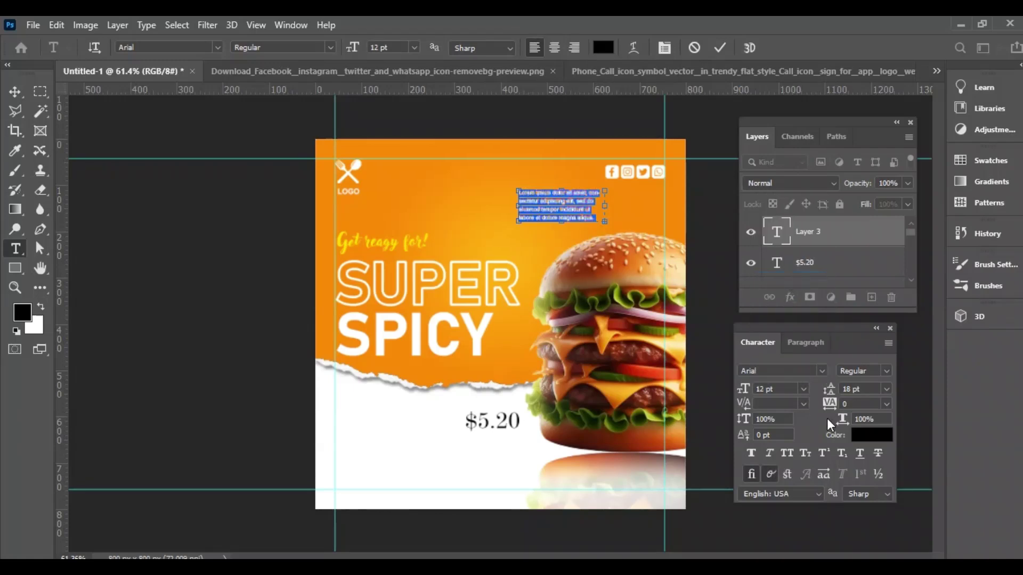
Step: Try 14 pt for the paragraph above the burger, return it to 12 pt and colour the text white
left_click(803, 389)
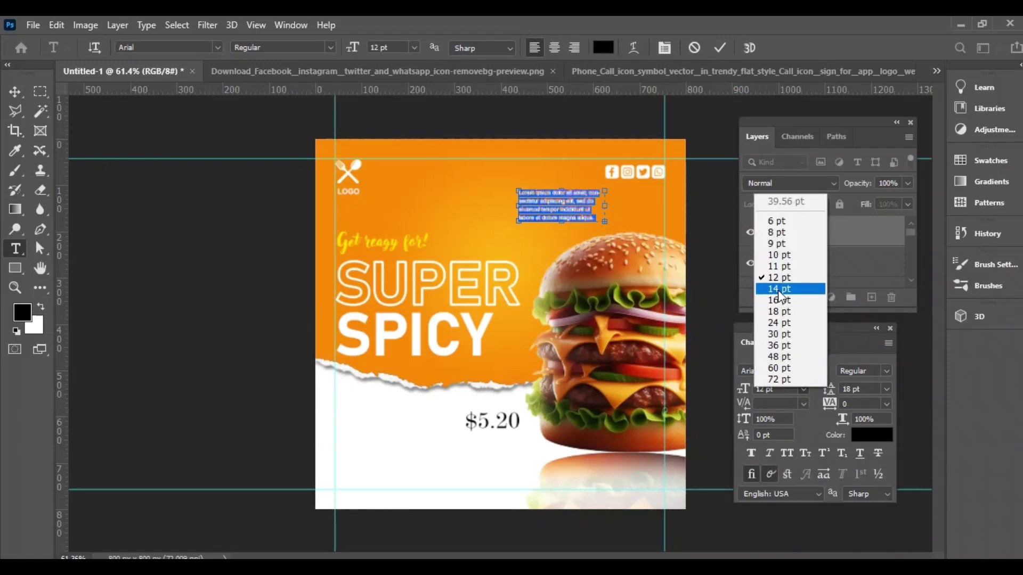
left_click(778, 290)
left_click(802, 389)
left_click(778, 281)
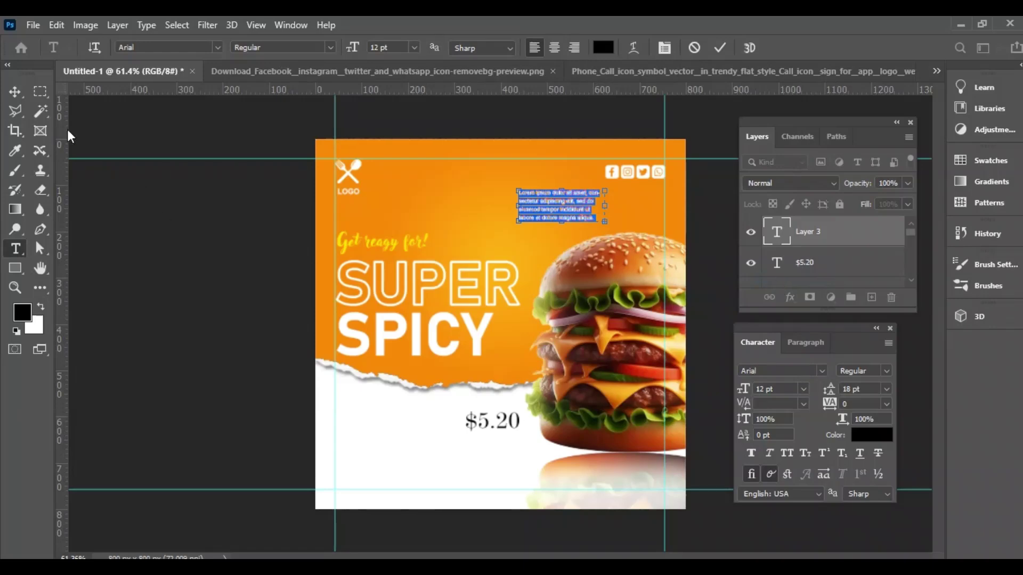
left_click(15, 91)
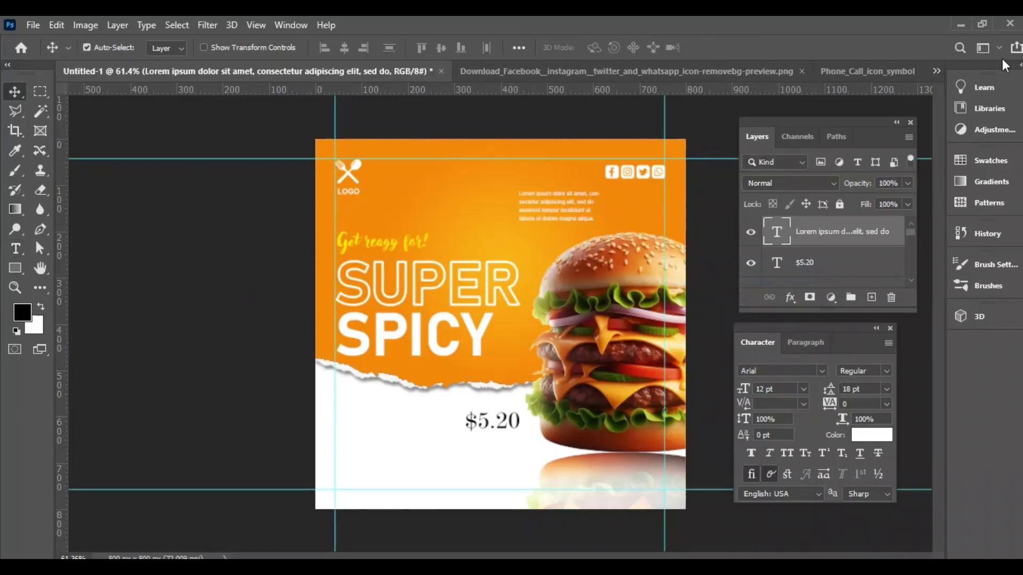
Step: Copy the white hand-drawn arrow from the drawn-arrow document and paste it into the poster
left_click(936, 71)
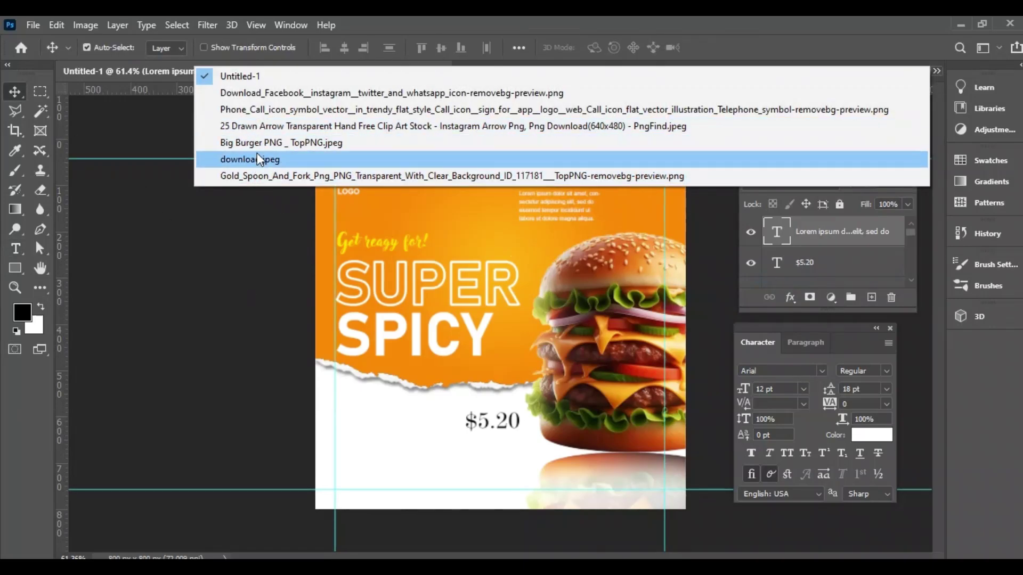
left_click(277, 127)
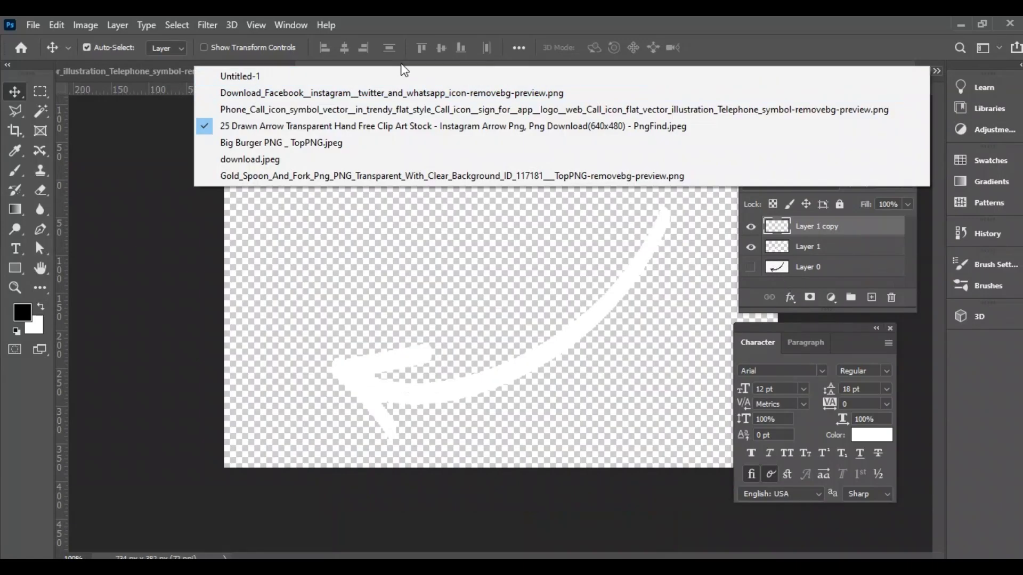
left_click(403, 73)
key("ctrl+v")
key("ctrl+t")
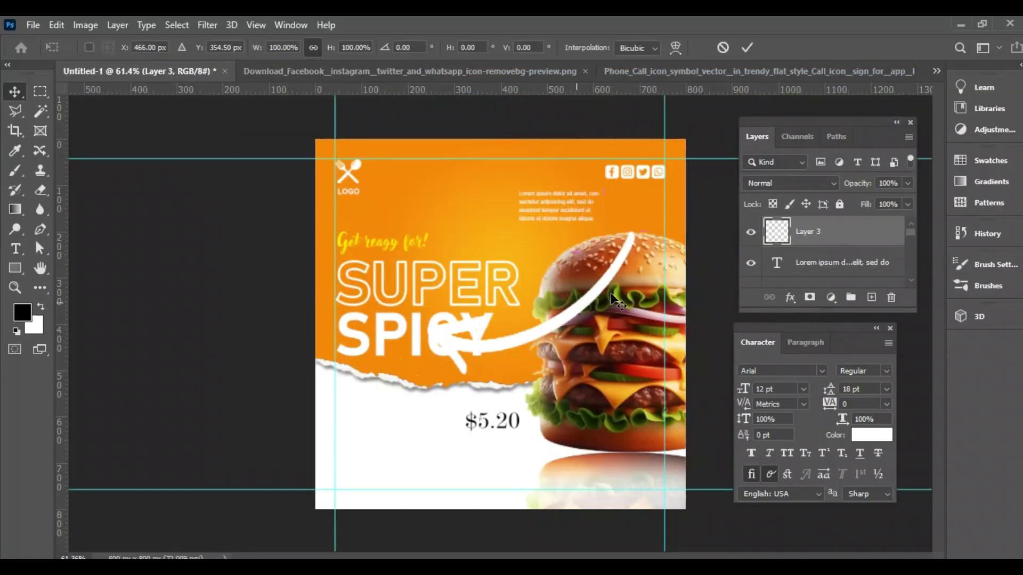
Step: Flip the arrow vertically, shrink it and place it between the burger's top bun and the white paragraph
left_click_drag(618, 303, 492, 303)
right_click(460, 314)
left_click(498, 286)
right_click(458, 316)
left_click(628, 495)
left_click_drag(469, 250, 451, 229)
Step: Duplicate the Lorem ipsum paragraph in black below the price and scale the copy to about 77%
left_click_drag(463, 303, 523, 463)
key("Return")
key("ctrl+t")
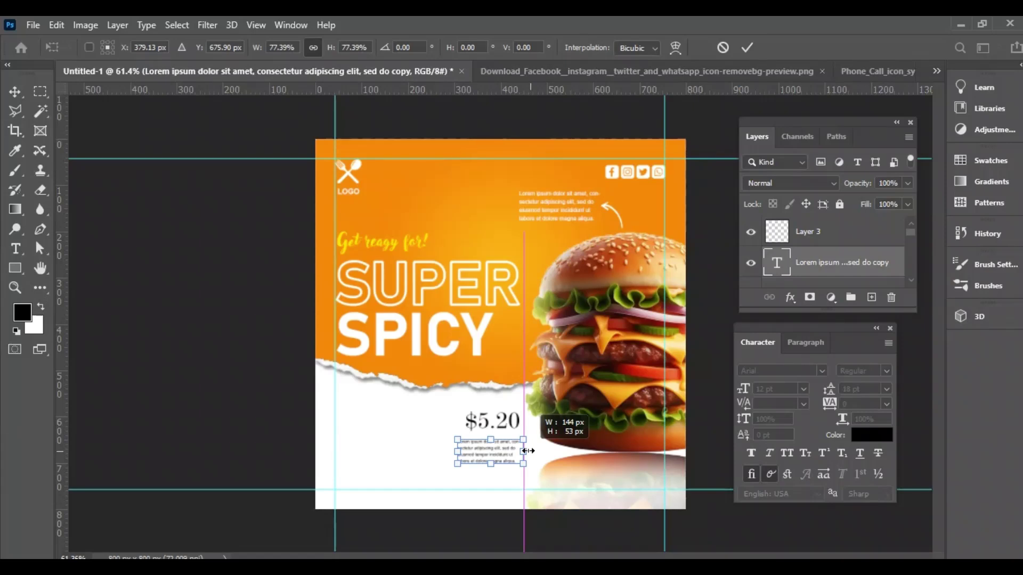
key("Return")
Step: Align the left edges of the price and the black paragraph beneath it
scroll(831, 268, "down", 2)
left_click(829, 264, "ctrl")
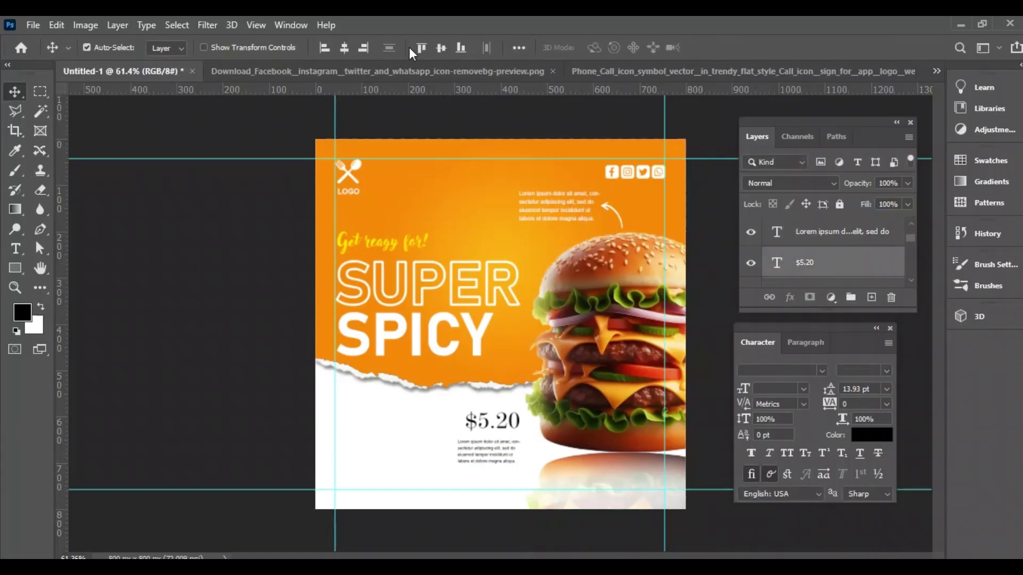
left_click(345, 48)
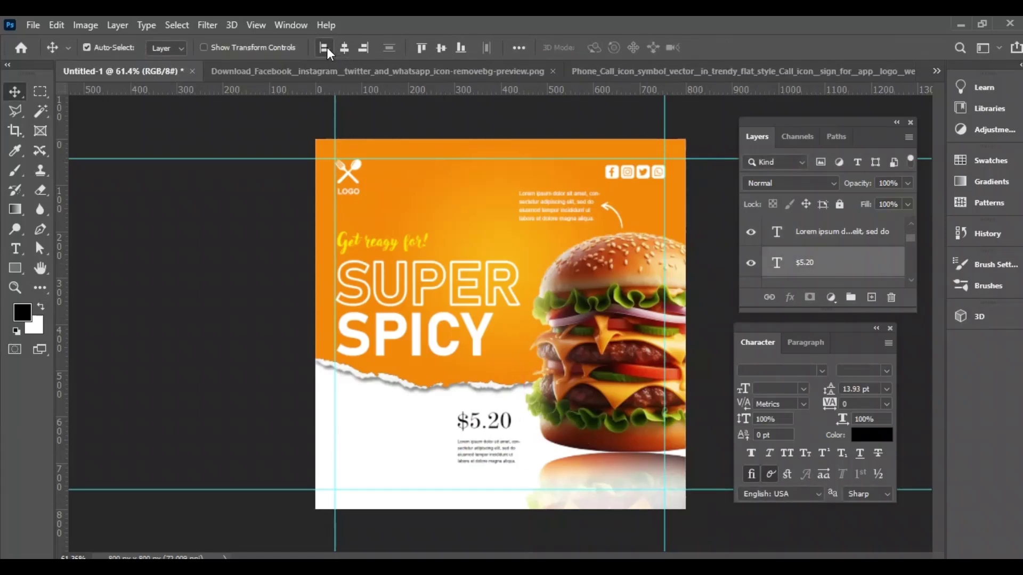
Step: Duplicate the white arrow, move the copy beside the black paragraph and colour it black
left_click(641, 224)
key("ctrl+j")
key("ctrl+t")
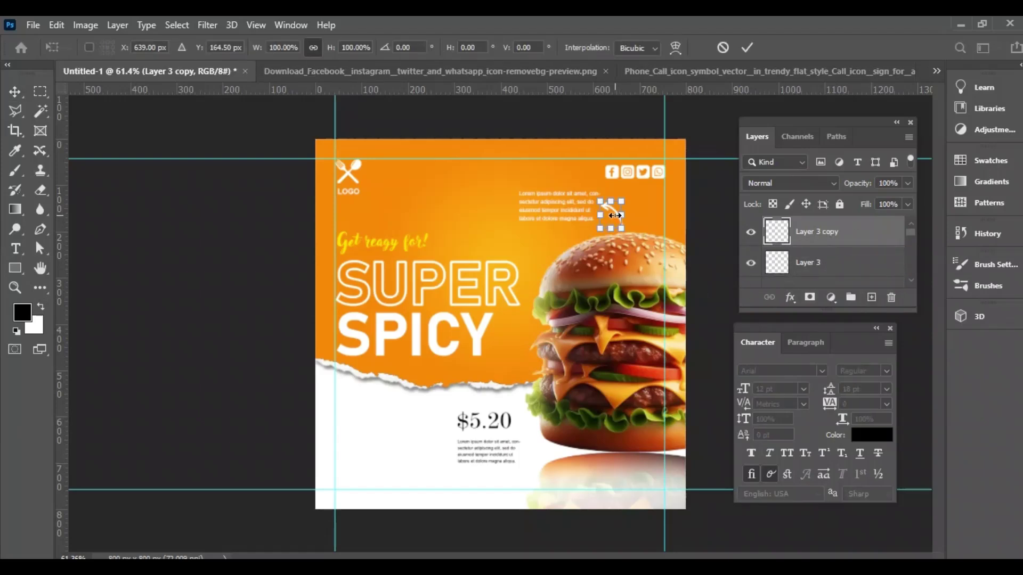
left_click_drag(613, 213, 540, 454)
key("Return")
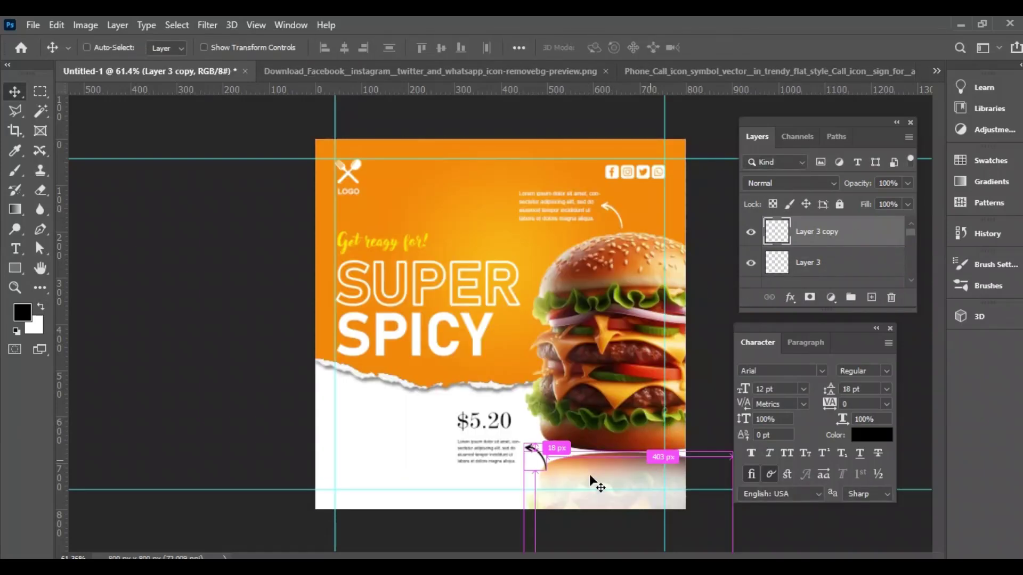
Step: Flip the black arrow vertically and position it between the burger's base and the black paragraph
key("ctrl+t")
right_click(535, 456)
left_click(559, 445)
left_click_drag(561, 457, 571, 456)
key("Return")
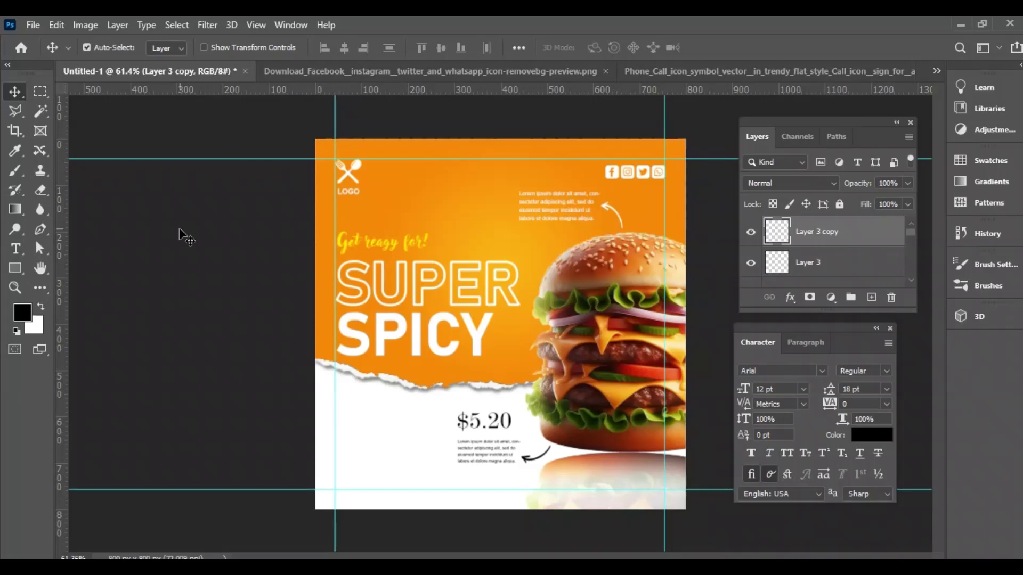
Step: Copy the phone call icon from its own document and paste it into the poster
left_click(936, 71)
left_click(810, 107)
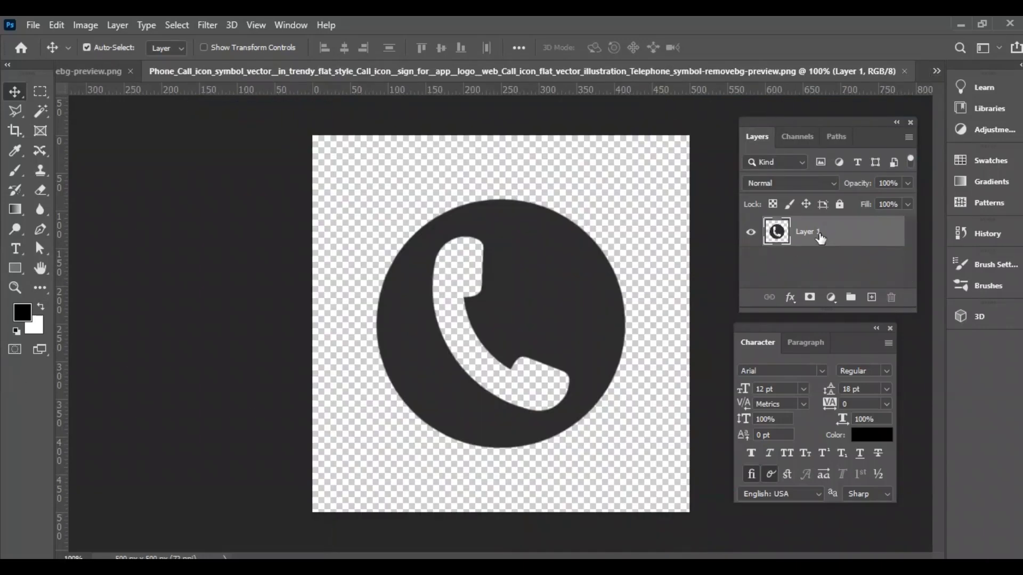
key("ctrl+j")
left_click(936, 71)
left_click(831, 75)
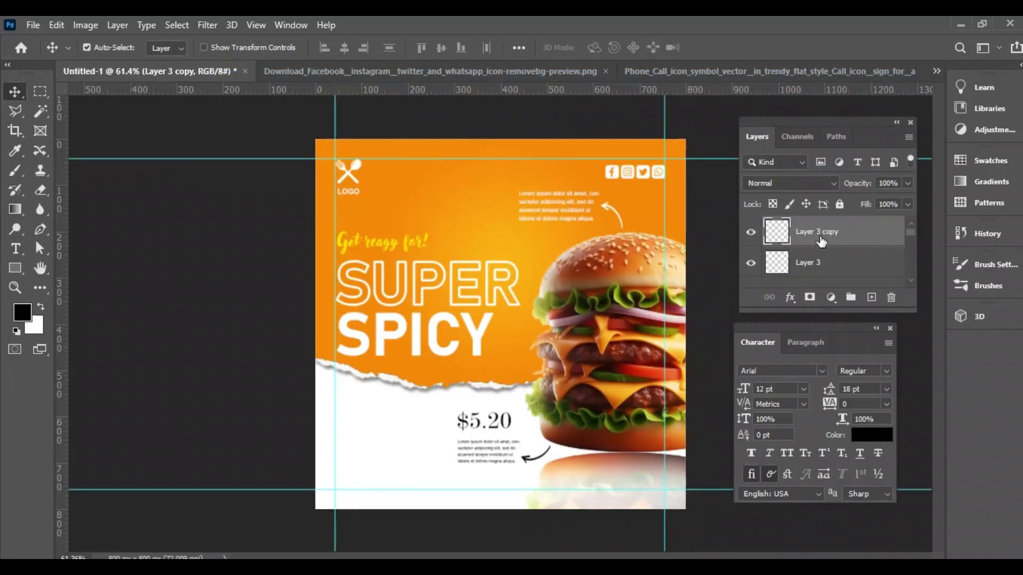
key("ctrl+v")
Step: Recolour the phone icon with the orange sampled from the poster background
key("i")
left_click(350, 226)
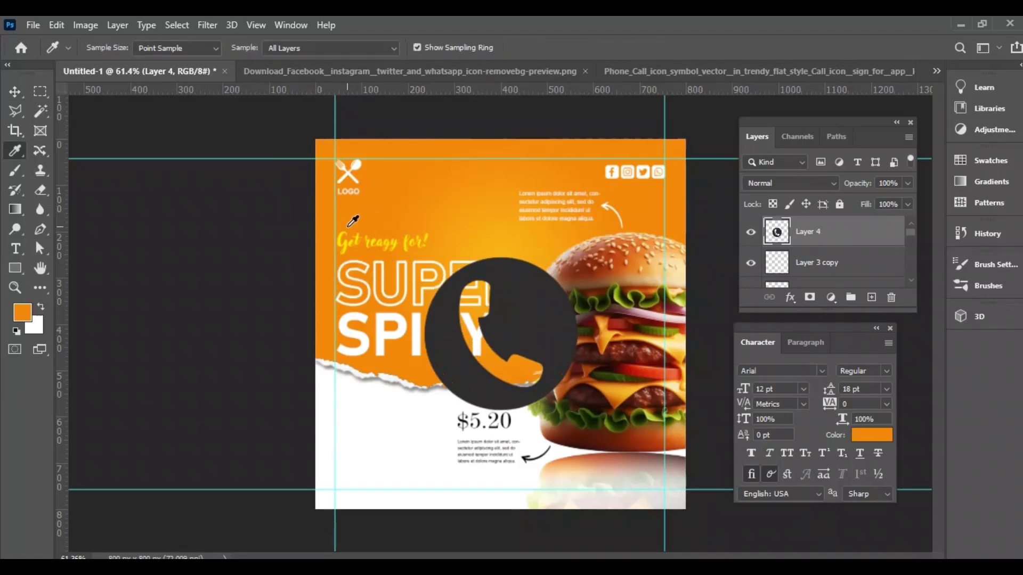
key("alt+shift+BackSpace")
key("v")
Step: Scale the phone icon to 10% and move it to the corner of the left and bottom margin guides
key("ctrl+t")
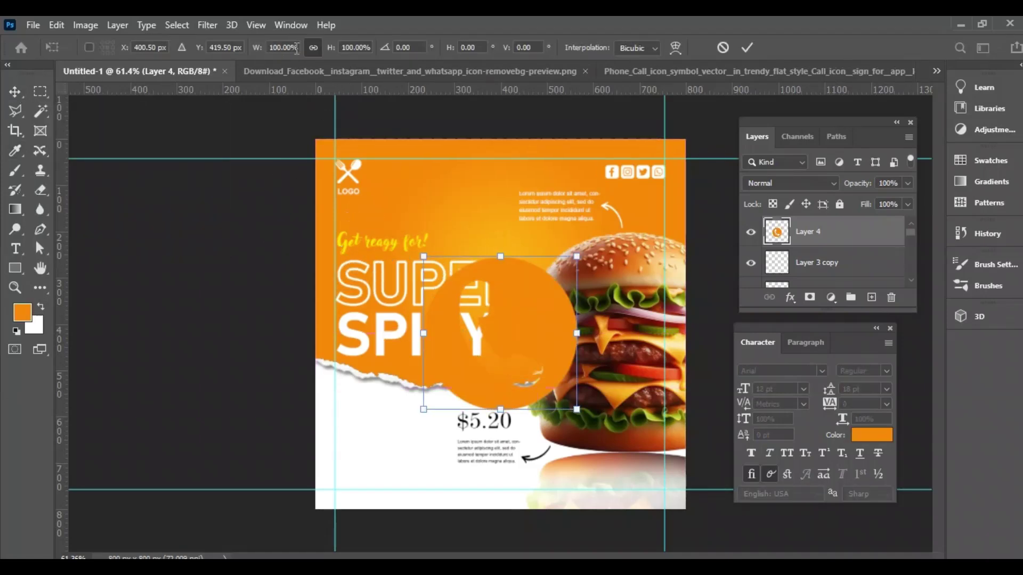
double_click(288, 47)
type("15")
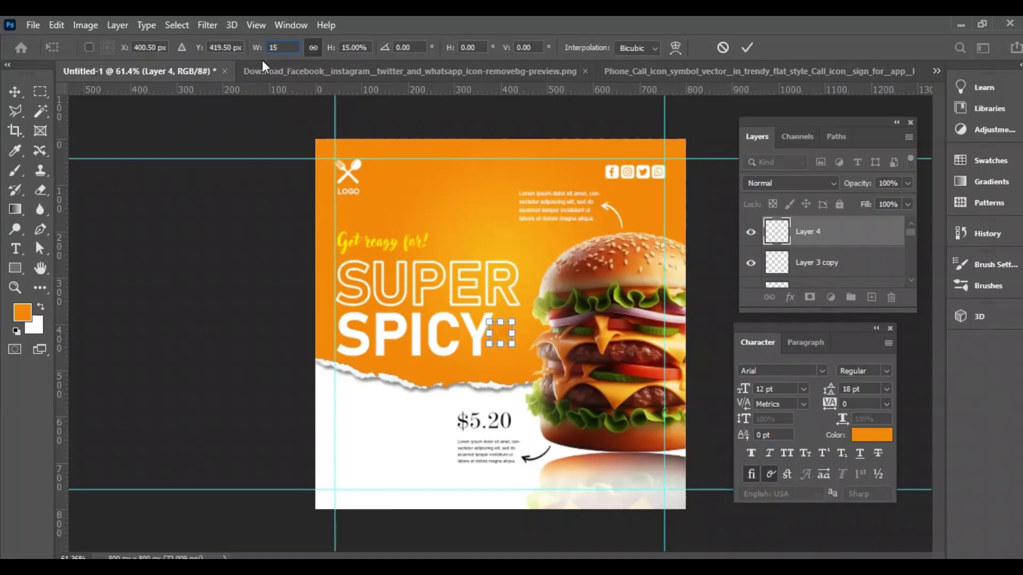
key("BackSpace")
type("0")
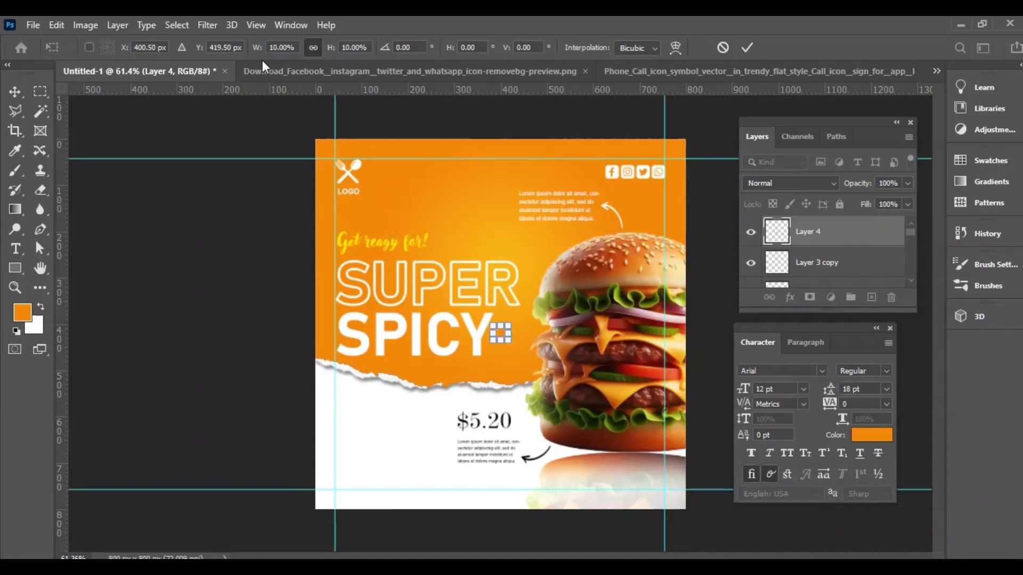
key("Return")
left_click_drag(500, 333, 346, 485)
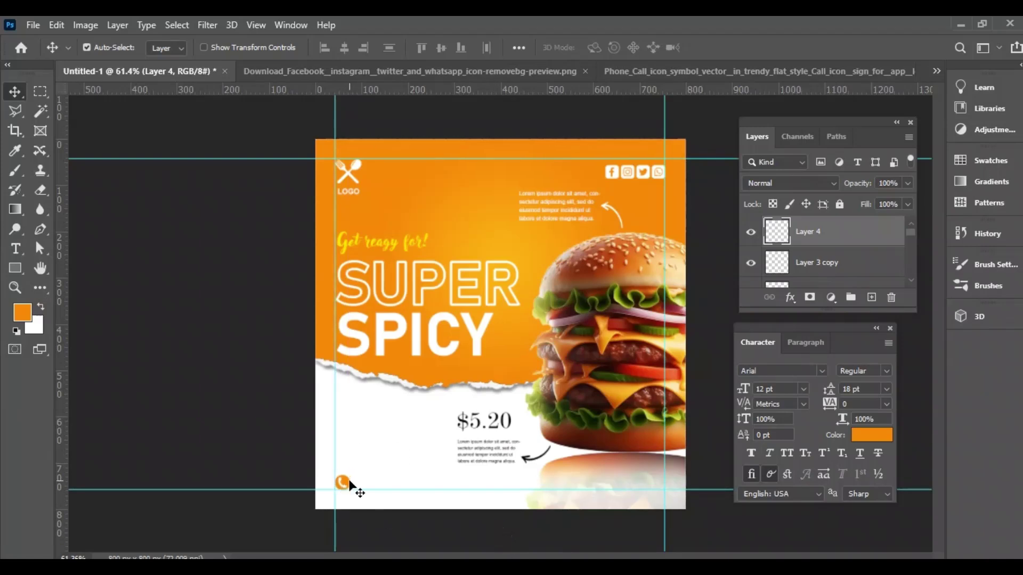
Step: Scale the phone icon to 110% and nudge it into place in the lower corner of the margin guides
key("ctrl+t")
left_click(265, 49)
type("110")
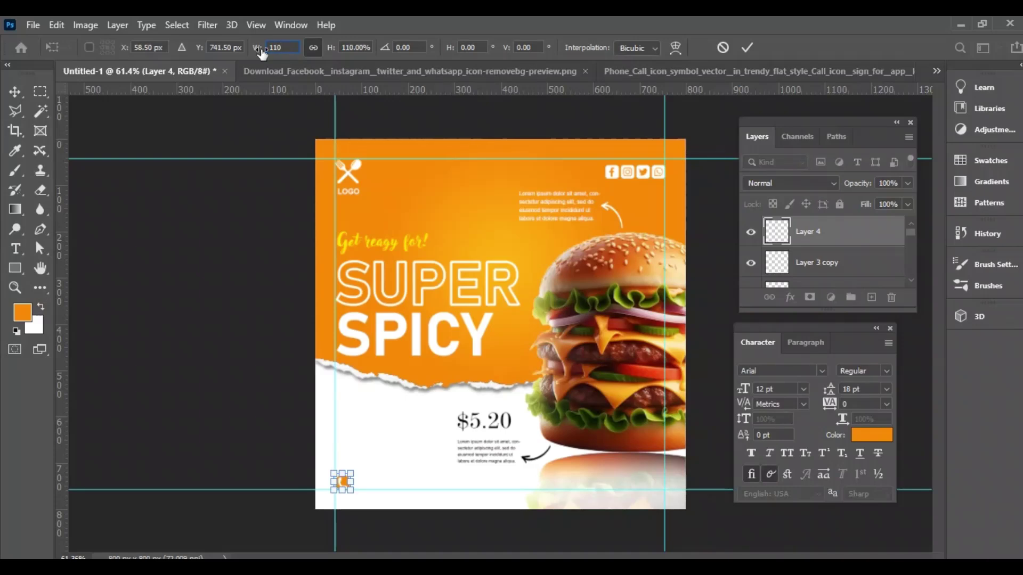
type("1")
key("Return")
left_click_drag(346, 478, 345, 476)
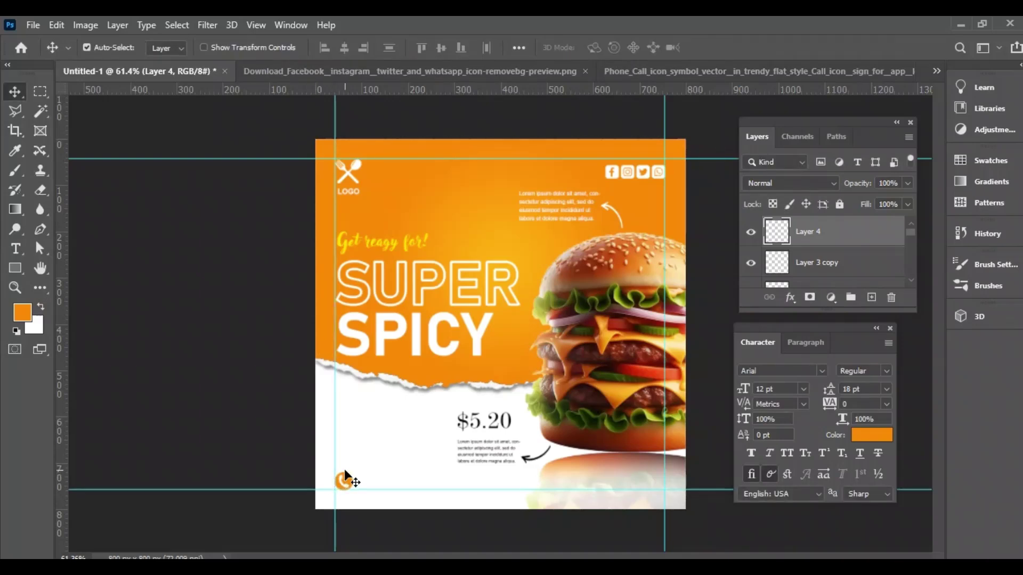
Step: Add the contact phone number as 24 pt text beside the phone icon
key("t")
left_click(377, 483)
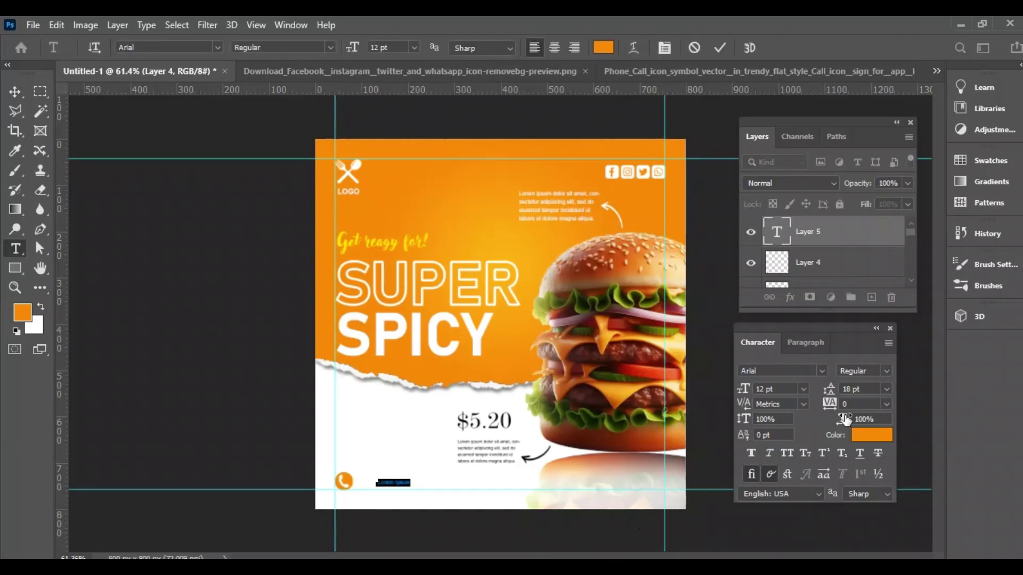
left_click(802, 389)
left_click(790, 304)
left_click(803, 390)
left_click(787, 325)
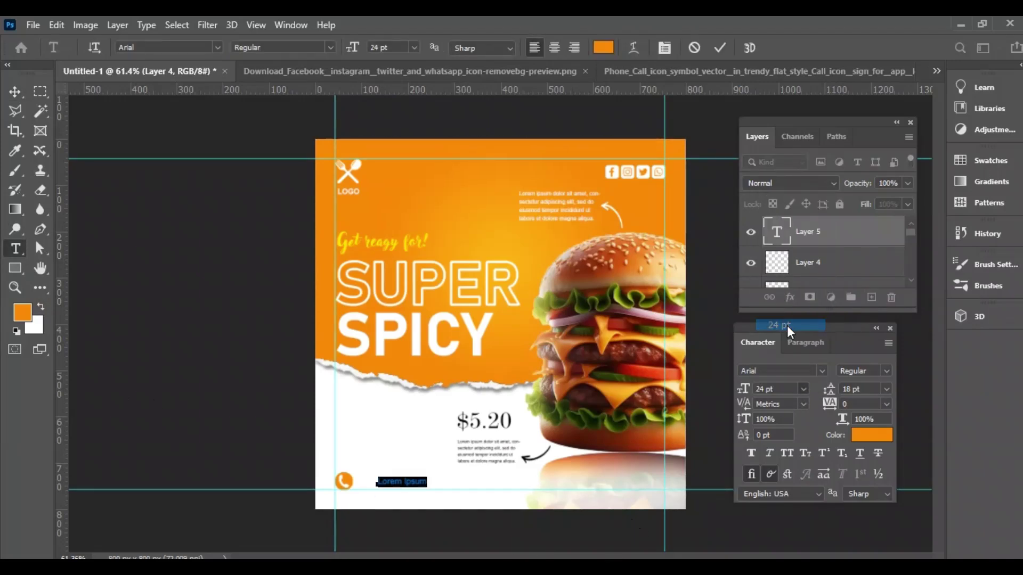
type("11-22-33-44-55")
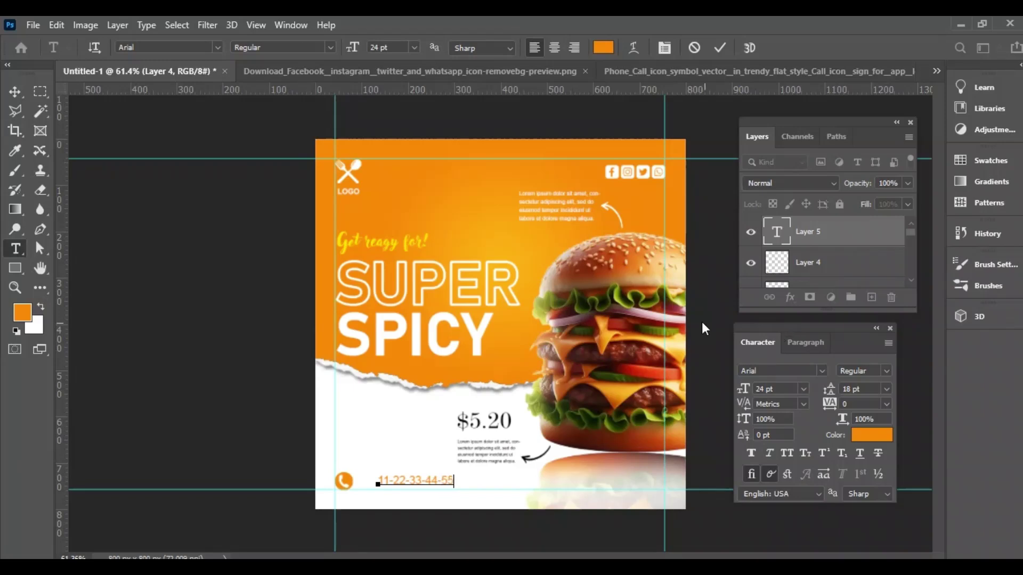
Step: Restyle the phone number in Arial Black with the default black colour and move it close to the phone icon
left_click(15, 91)
key("d")
left_click(880, 371)
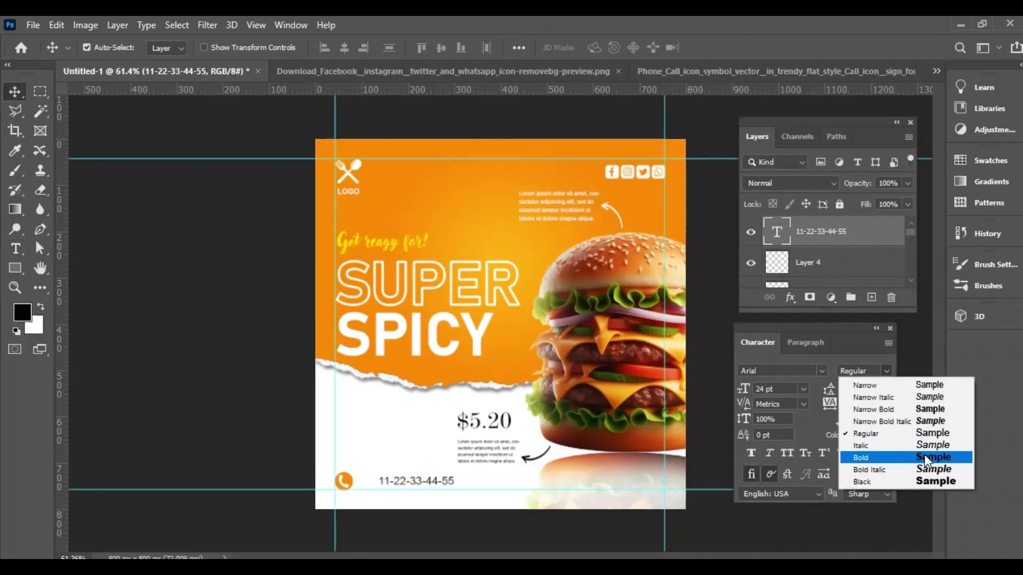
left_click(936, 481)
left_click_drag(445, 485, 424, 486)
Step: Align the phone number with the bottom edge of the phone icon and nudge it slightly left and up
left_click(831, 262, "ctrl")
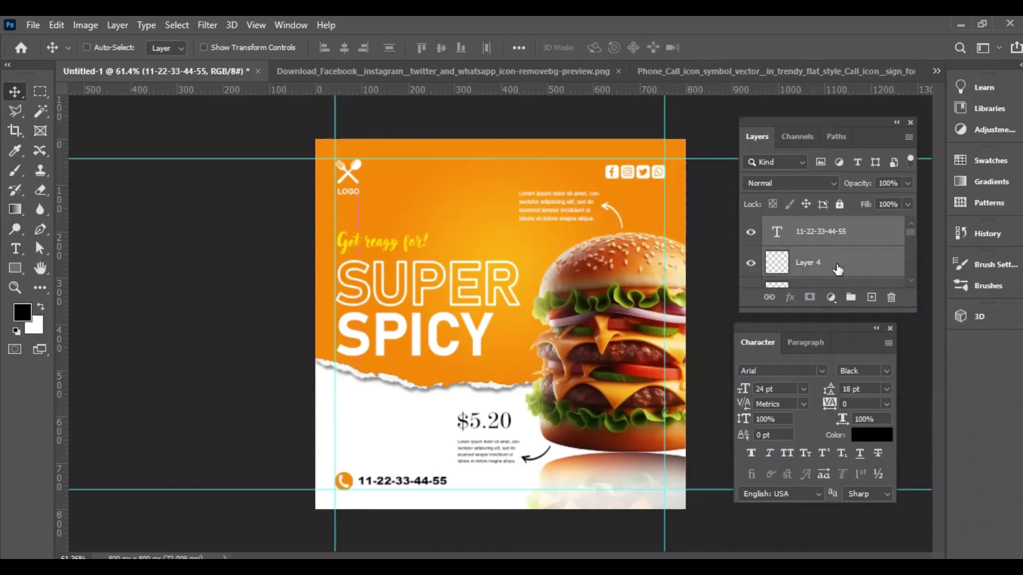
left_click(460, 48)
left_click(816, 232)
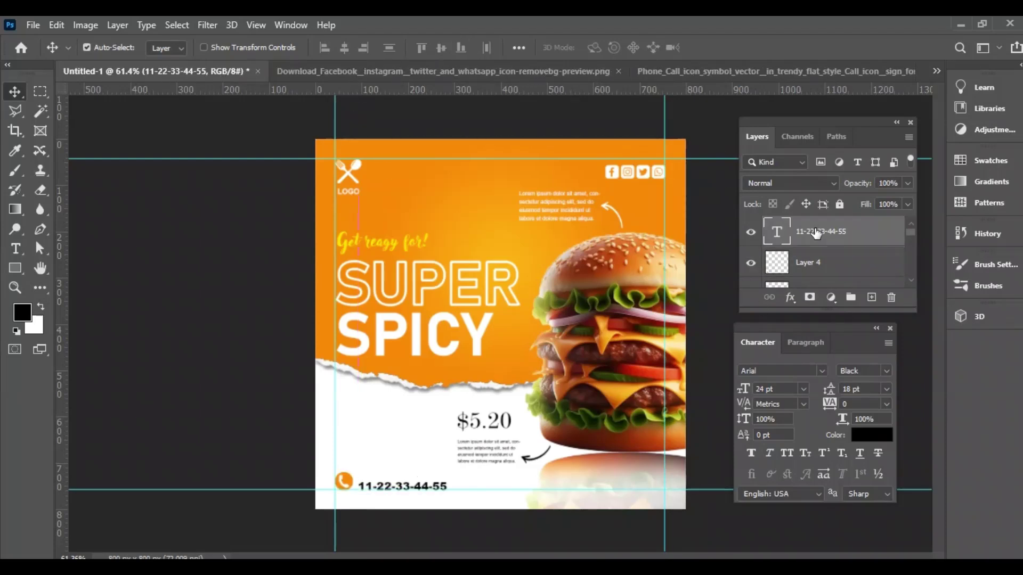
key("Left")
key("Left")
key("Left")
key("Left")
key("Up")
key("Up")
key("Up")
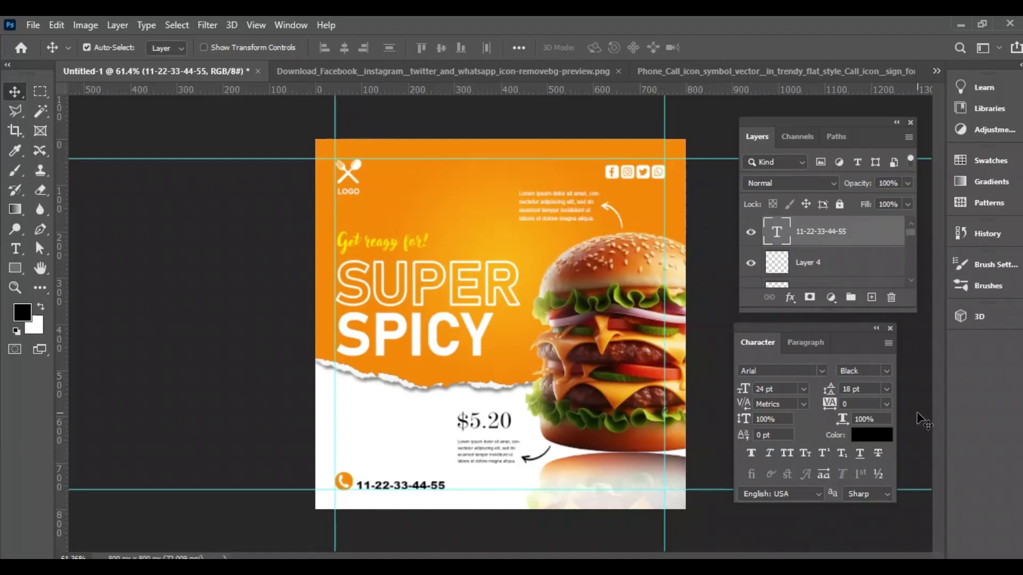
Step: Duplicate the phone number directly above itself and replace the copy's text with "Free Home Delivery"
left_click_drag(392, 482, 393, 471)
key("Return")
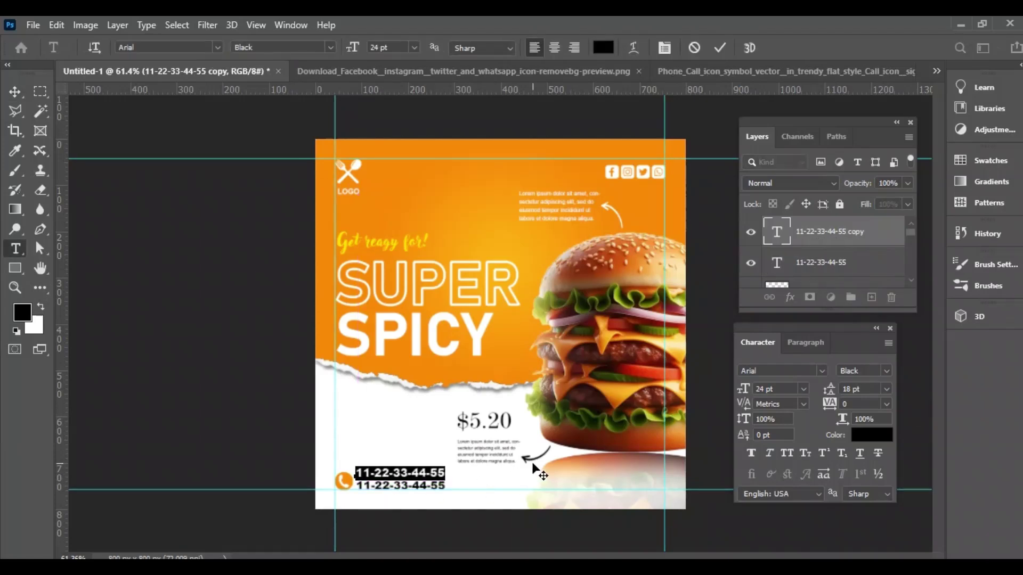
type("E")
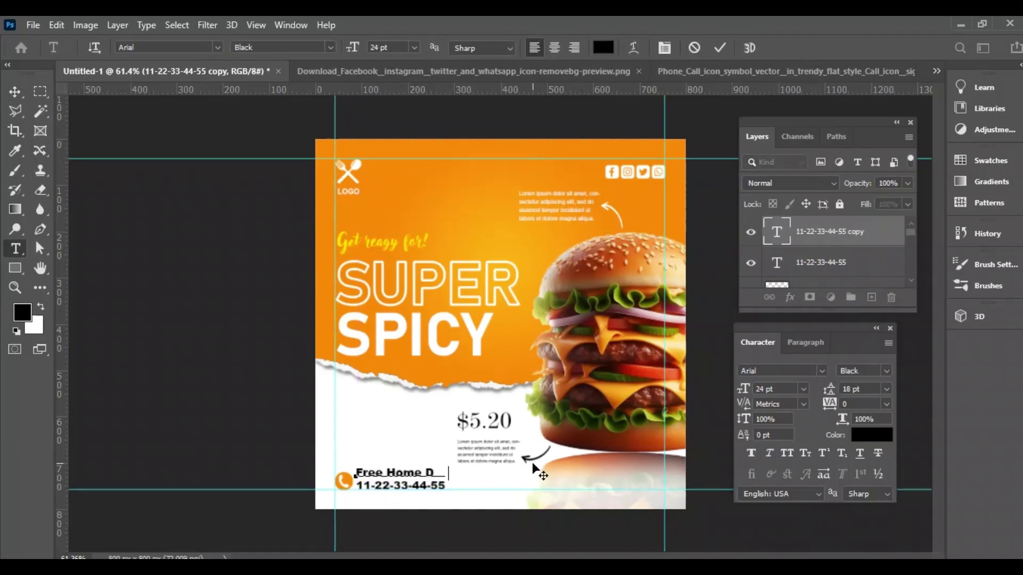
type("ree Home Delivery")
left_click(16, 92)
Step: Set the "Free Home Delivery" line to Arial Bold at 16 pt
left_click(862, 370)
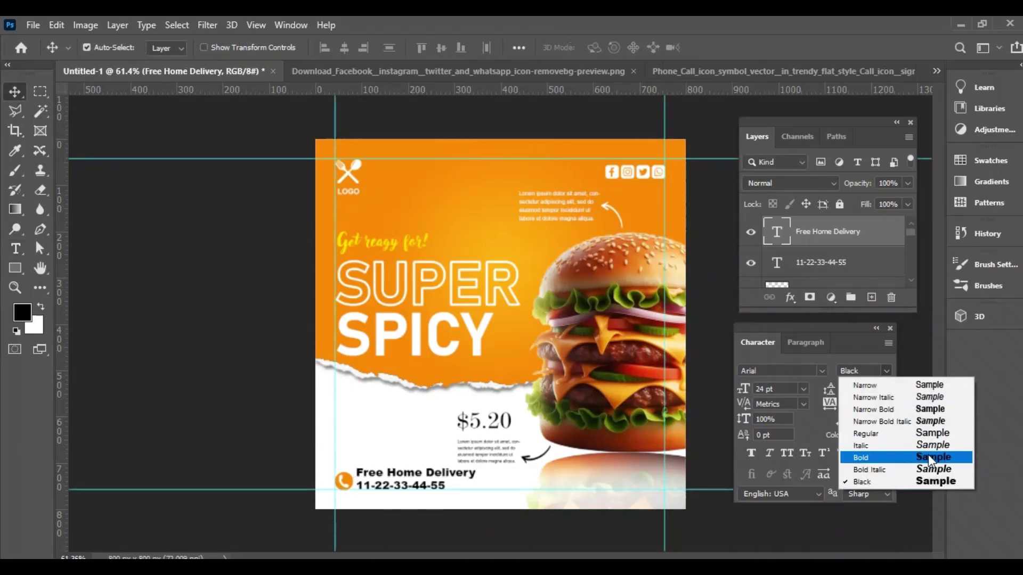
left_click(930, 454)
left_click(803, 389)
left_click(787, 303)
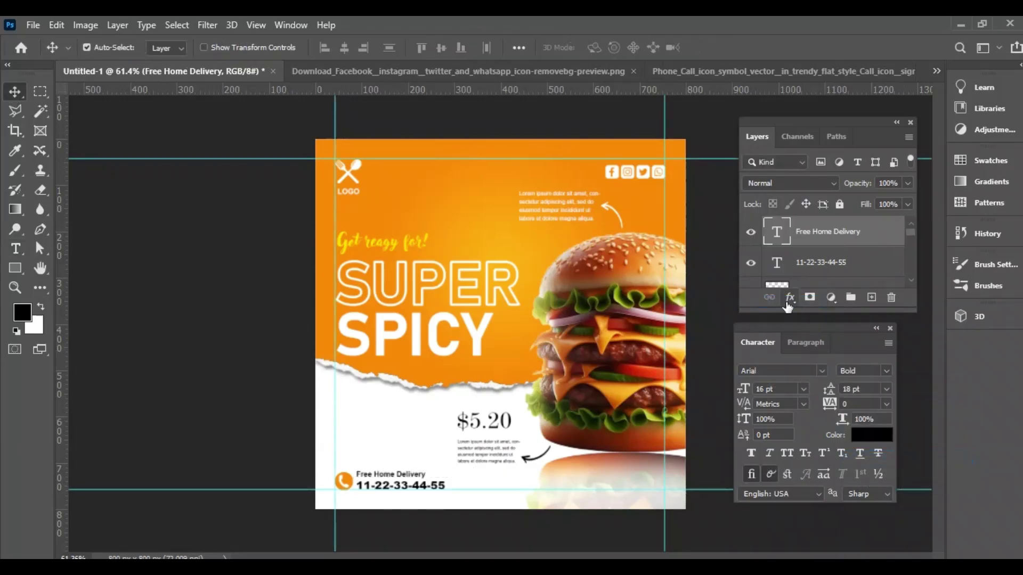
Step: Left-align the "Free Home Delivery" line with the phone number and group the two text layers
left_click(820, 262, "shift")
left_click(325, 48)
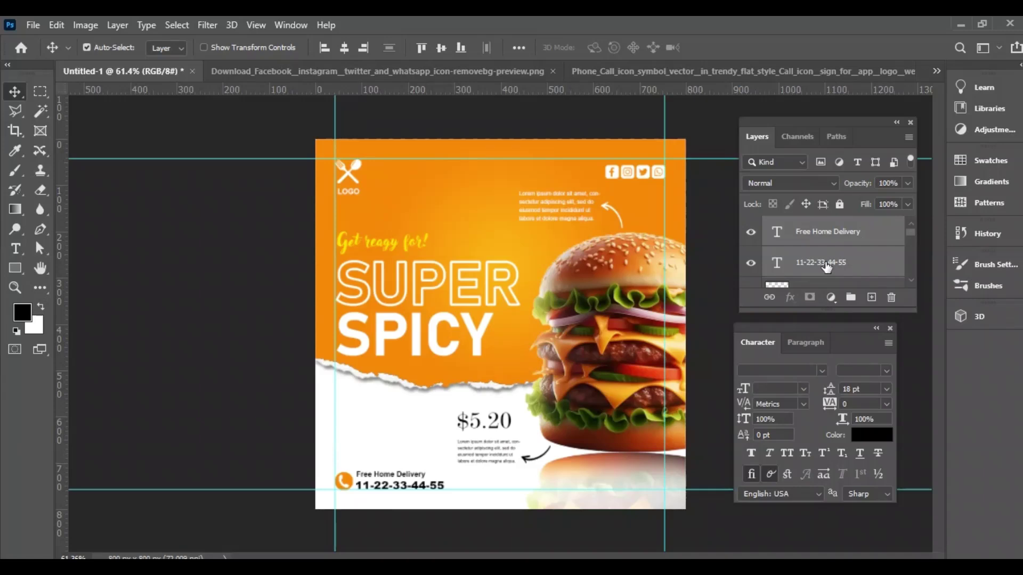
key("ctrl+g")
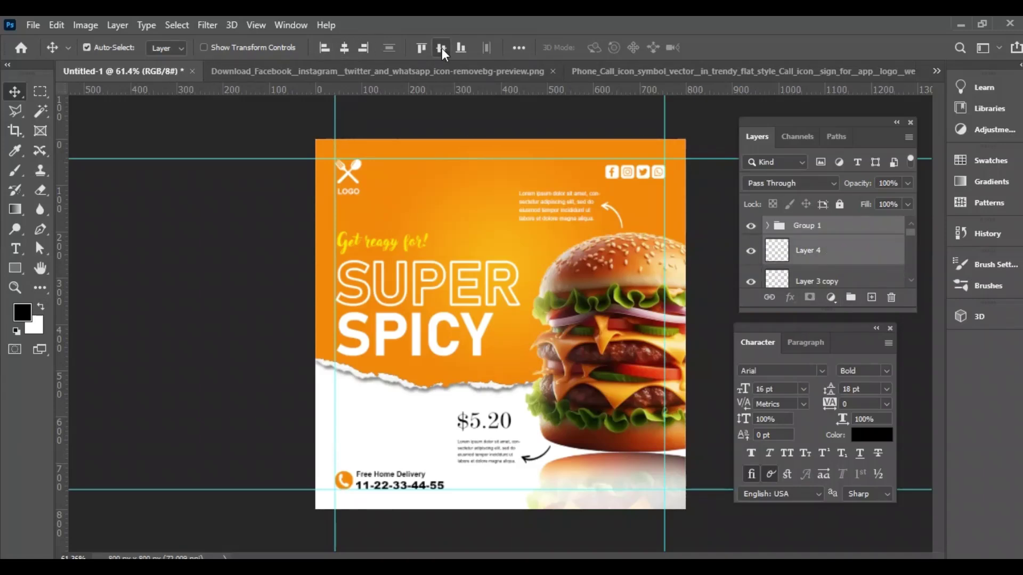
Step: Draw a black rectangle about 199 × 51 px above the phone contact and fully round its corners
left_click(15, 268)
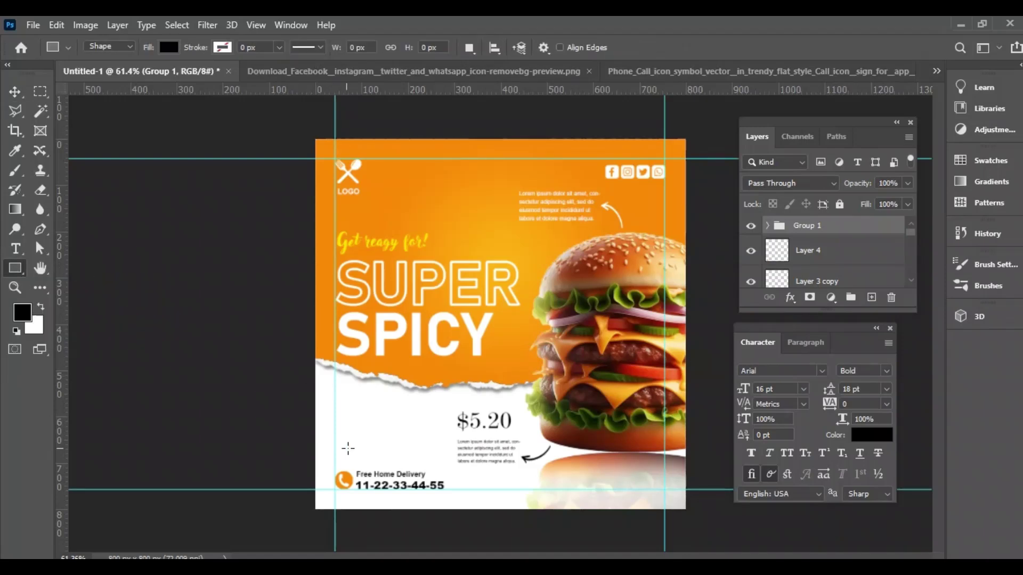
left_click_drag(337, 438, 426, 461)
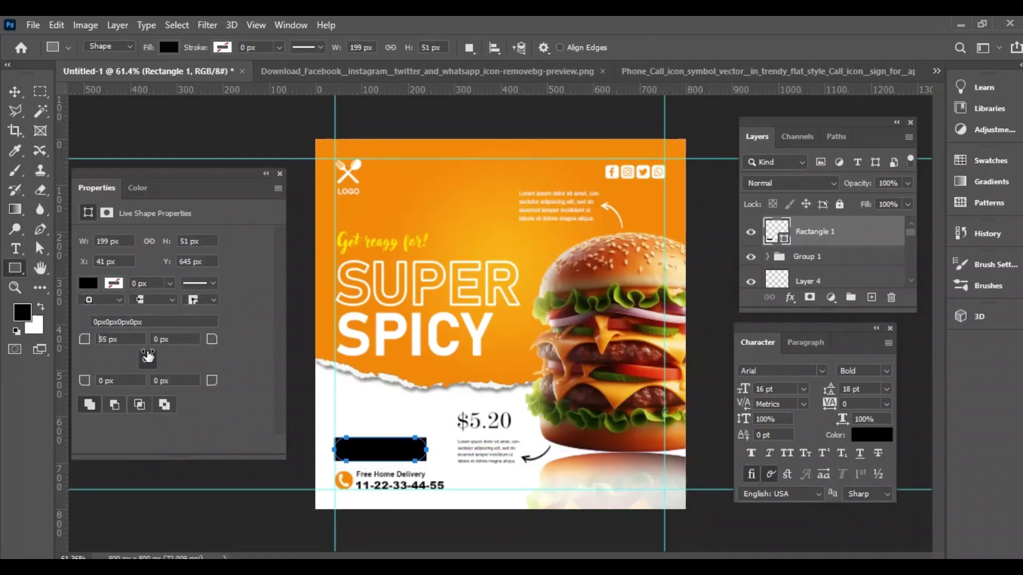
left_click(280, 175)
Step: Fill the rounded rectangle with yellow-orange sampled from the poster background beside the burger and line it up with the phone icon's left edge
left_click(15, 151)
left_click(548, 262)
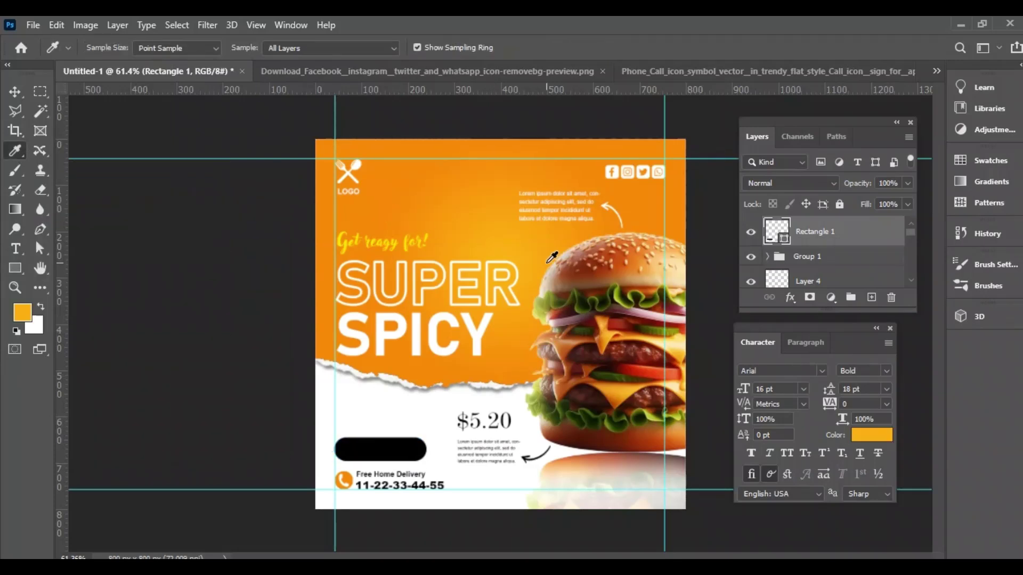
key("alt+BackSpace")
key("v")
left_click(807, 281)
left_click(815, 231, "ctrl")
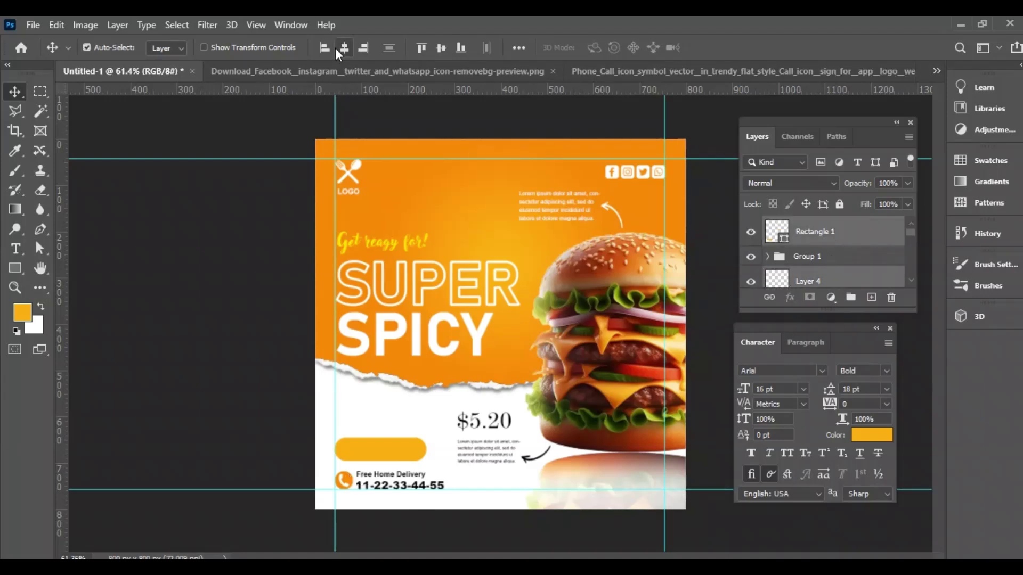
Step: Duplicate the phone number text above the rounded rectangle and replace the copy's text with "ORDER NOW"
left_click(833, 231)
left_click_drag(414, 491, 397, 426)
double_click(388, 420)
type("ORDER NOW")
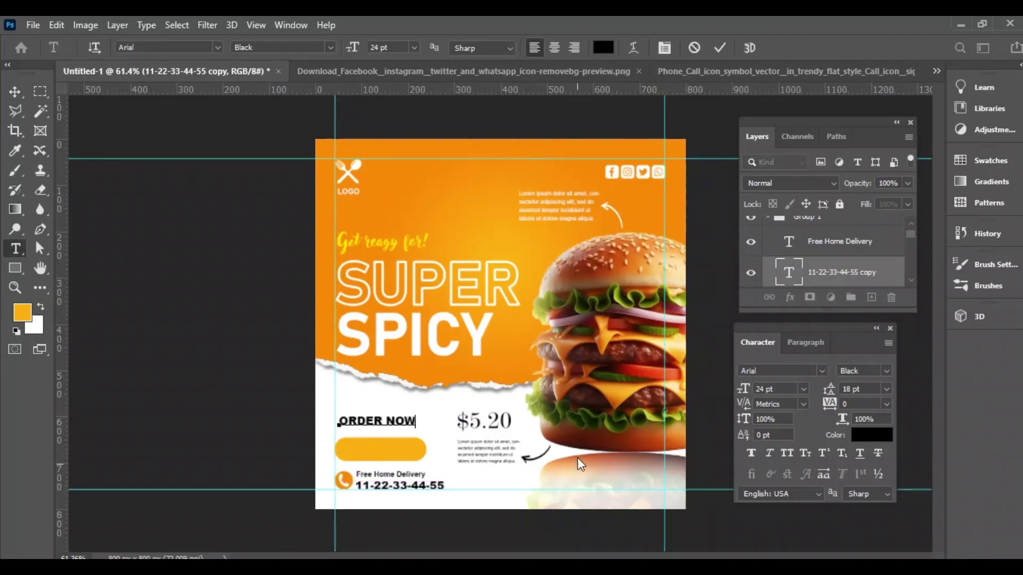
key("ctrl+Return")
key("v")
Step: Bring the "ORDER NOW" layer to the top of the stack, move it onto the rounded rectangle and colour it white
left_click_drag(840, 272, 836, 220)
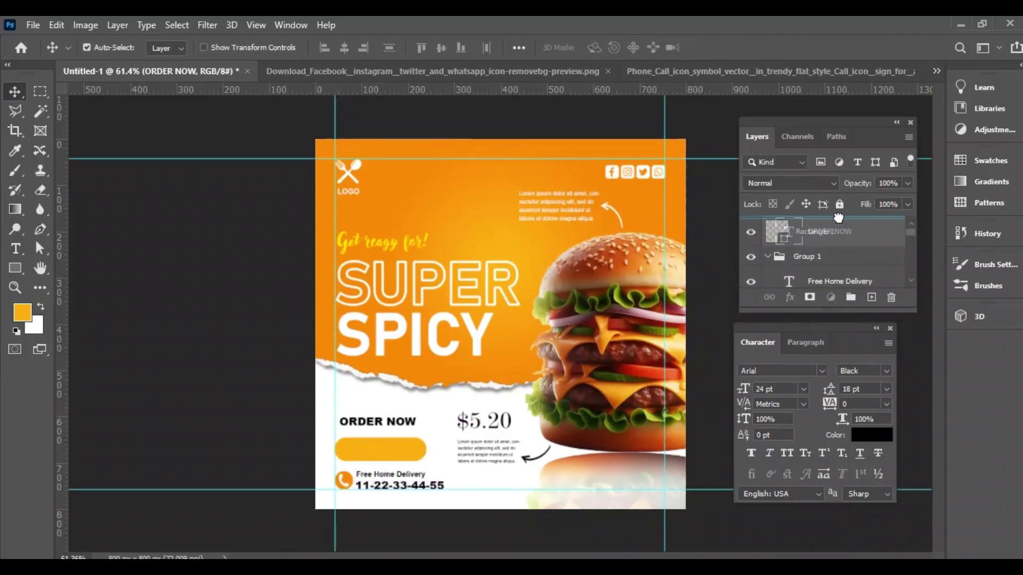
left_click_drag(401, 422, 400, 449)
key("ctrl+BackSpace")
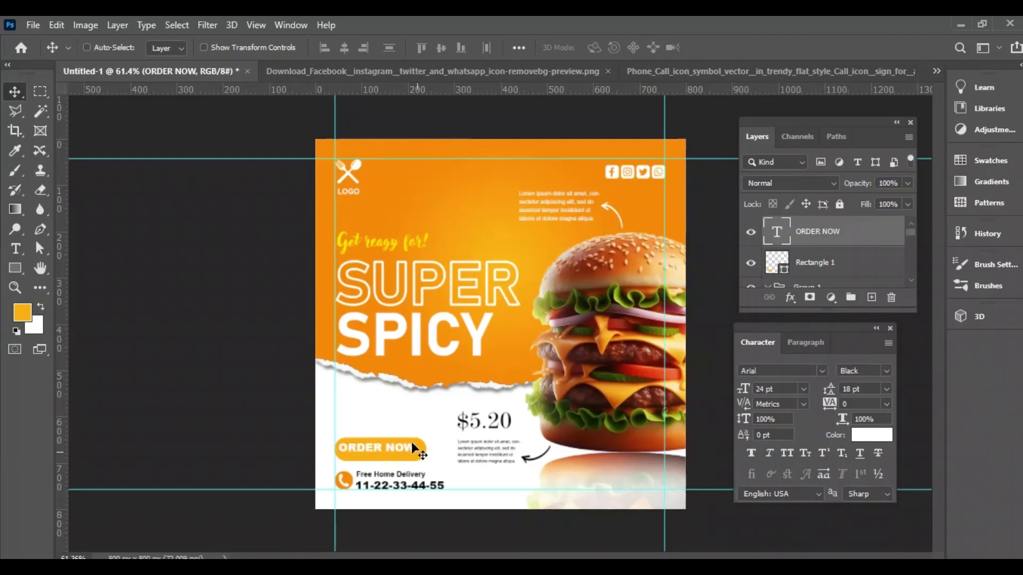
Step: Centre "ORDER NOW" horizontally and vertically on the rounded rectangle, and close the floating text and layer settings
left_click(420, 453, "shift")
left_click(344, 48)
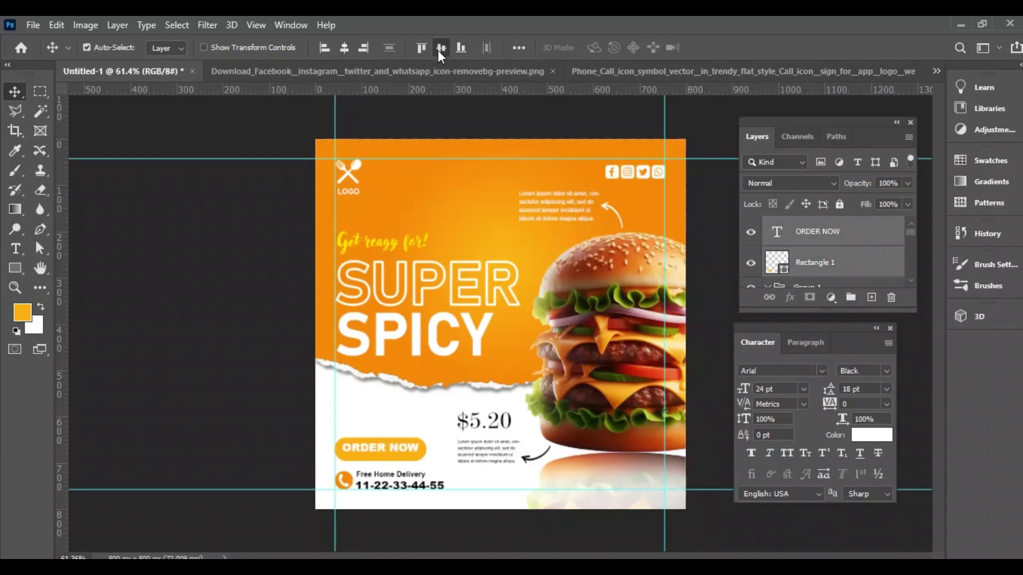
left_click(441, 47)
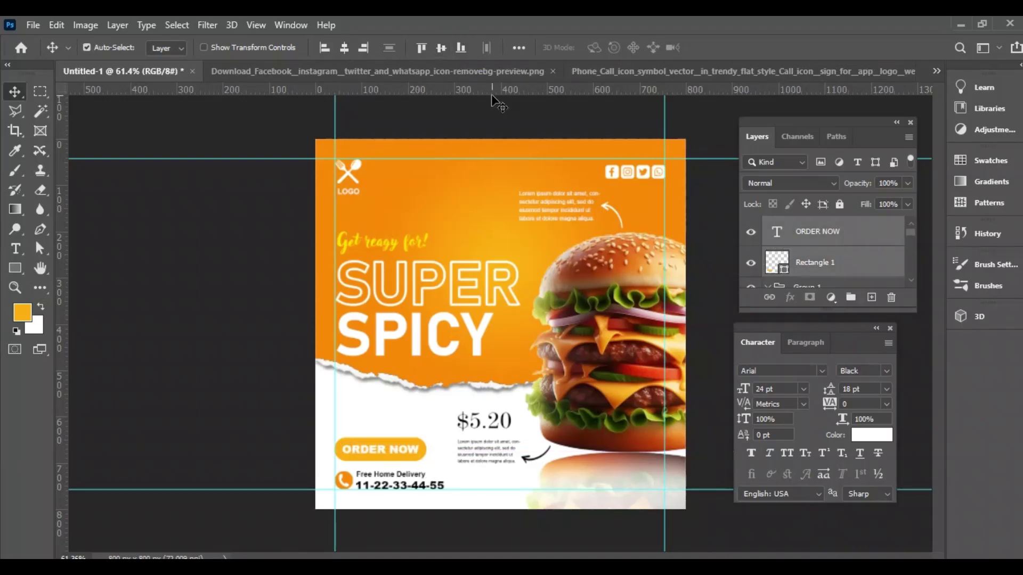
left_click(890, 328)
left_click(910, 123)
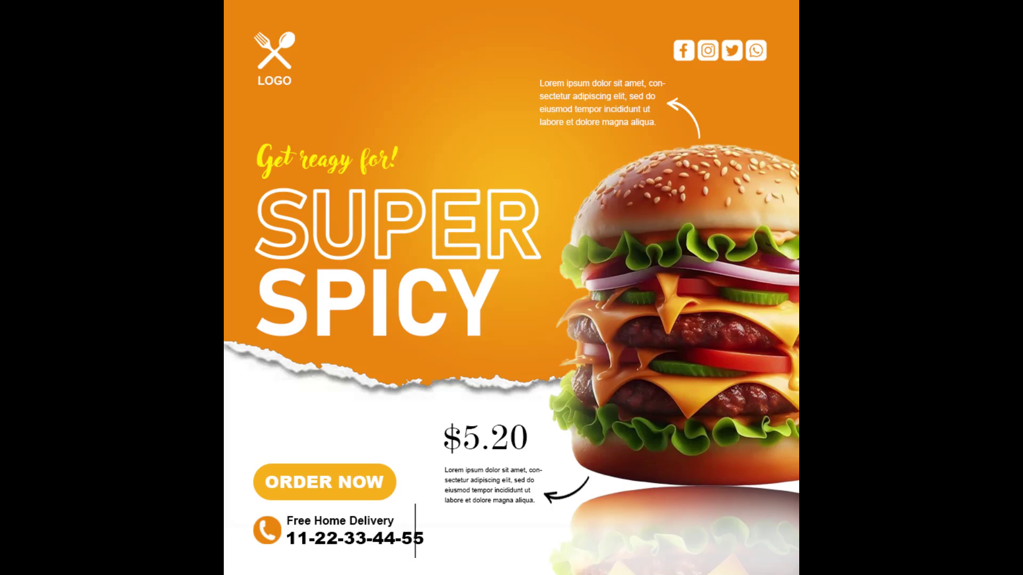